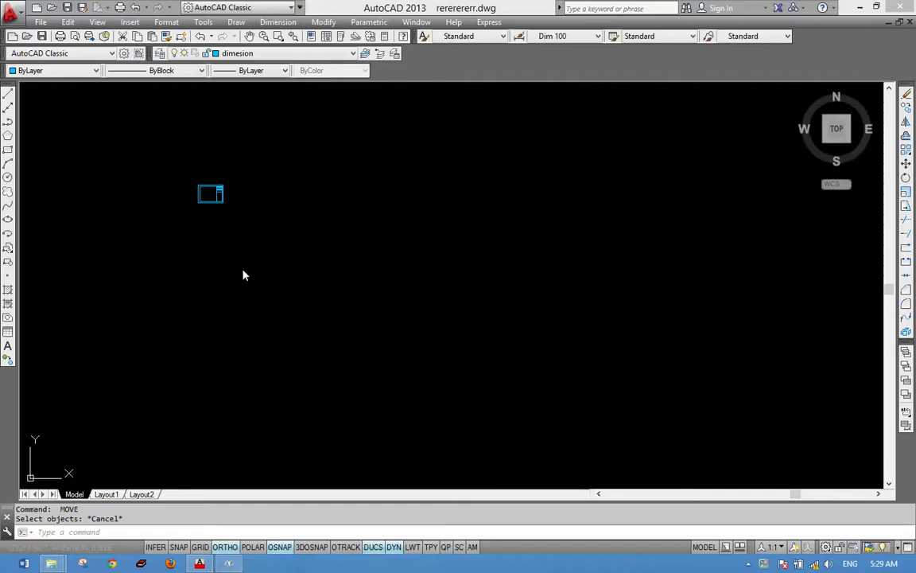
Step: Start a new block named A4 with its base point at the frame's lower-left corner
{"action": "scroll", "coordinate": [240, 261], "scroll_direction": "down", "scroll_amount": 5}
{"action": "scroll", "coordinate": [346, 288], "scroll_direction": "up", "scroll_amount": 5}
{"action": "scroll", "coordinate": [254, 237], "scroll_direction": "up", "scroll_amount": 2}
{"action": "scroll", "coordinate": [321, 307], "scroll_direction": "up", "scroll_amount": 3}
{"action": "scroll", "coordinate": [215, 266], "scroll_direction": "up", "scroll_amount": 2}
{"action": "scroll", "coordinate": [245, 293], "scroll_direction": "up", "scroll_amount": 1}
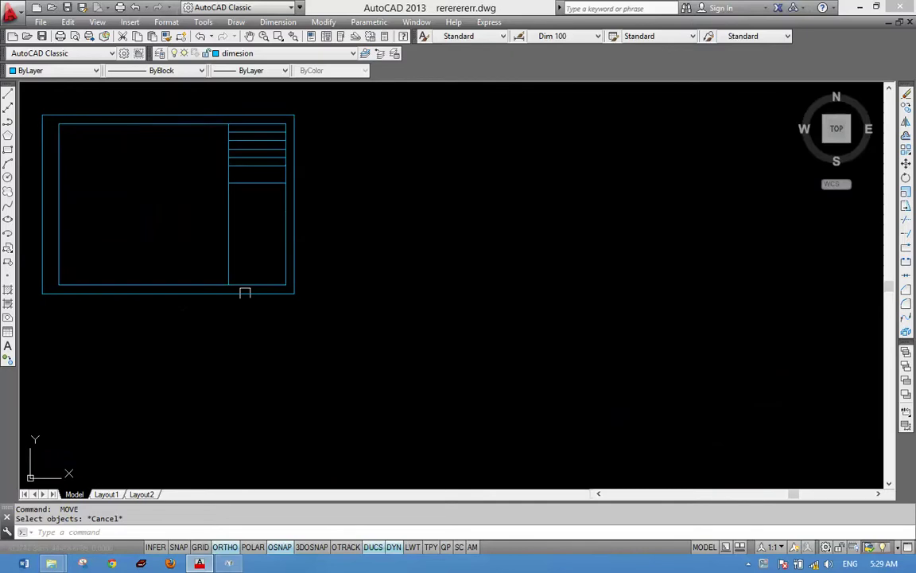
{"action": "left_click", "coordinate": [237, 283]}
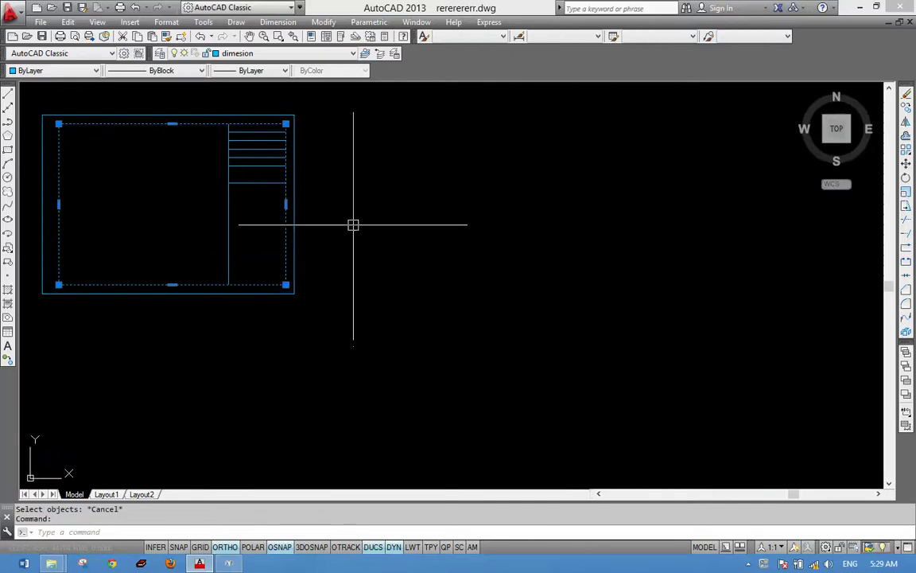
{"action": "key", "text": "Escape"}
{"action": "middle_click_drag", "start_coordinate": [353, 225], "coordinate": [399, 237]}
{"action": "type", "text": "b"}
{"action": "key", "text": "Return"}
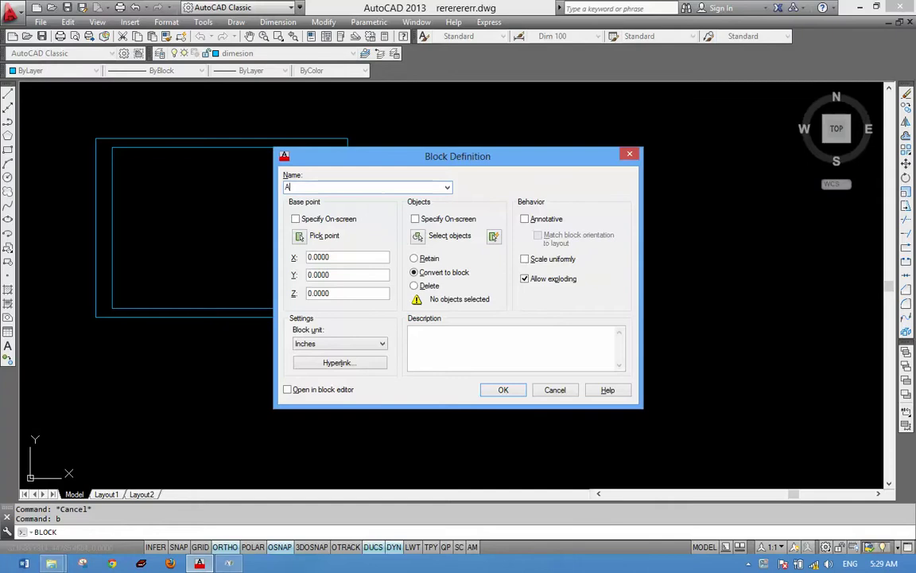
{"action": "left_click", "coordinate": [299, 237]}
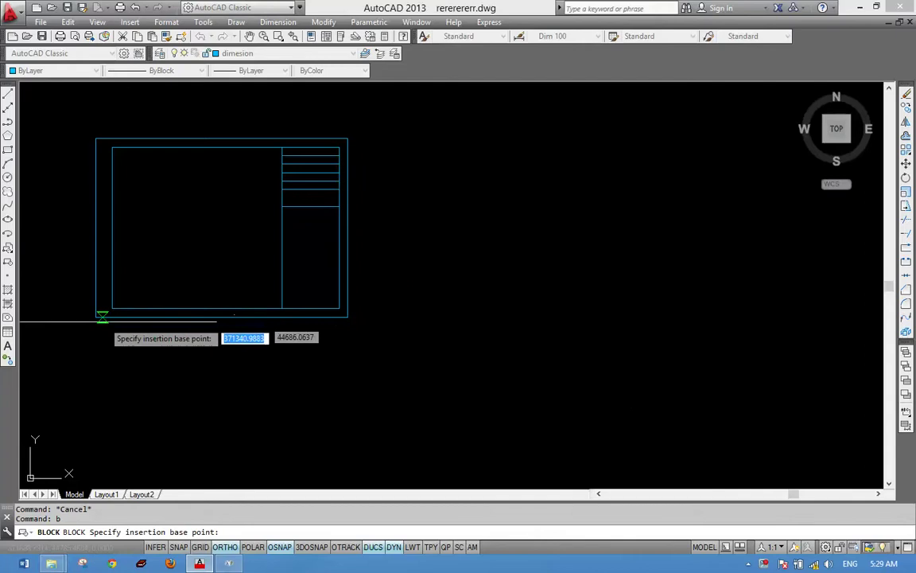
{"action": "left_click", "coordinate": [95, 318]}
Step: Window-select the whole title-block frame as the block's objects and create the A4 block
{"action": "left_click", "coordinate": [418, 238]}
{"action": "scroll", "coordinate": [417, 217], "scroll_direction": "down", "scroll_amount": 3}
{"action": "left_click", "coordinate": [426, 155]}
{"action": "left_click", "coordinate": [254, 309]}
{"action": "key", "text": "Return"}
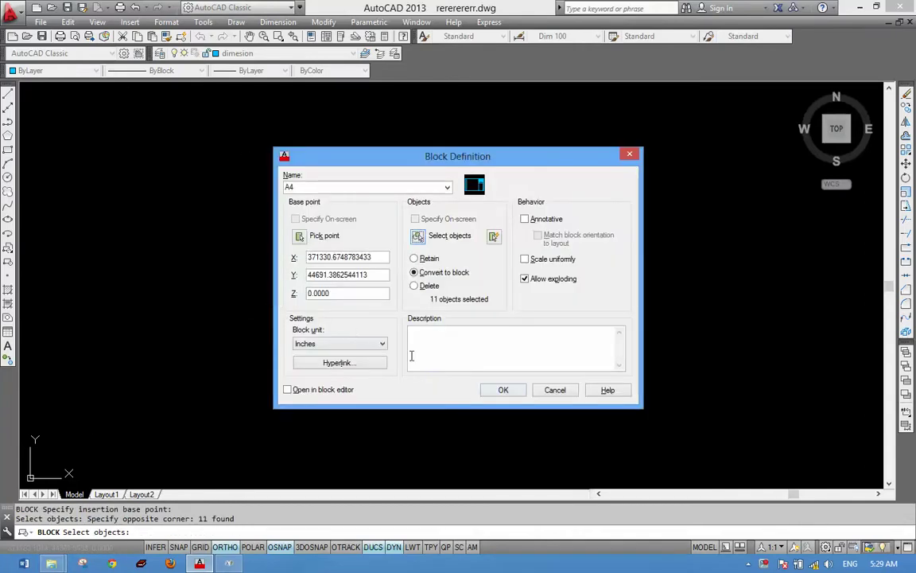
{"action": "left_click", "coordinate": [500, 391]}
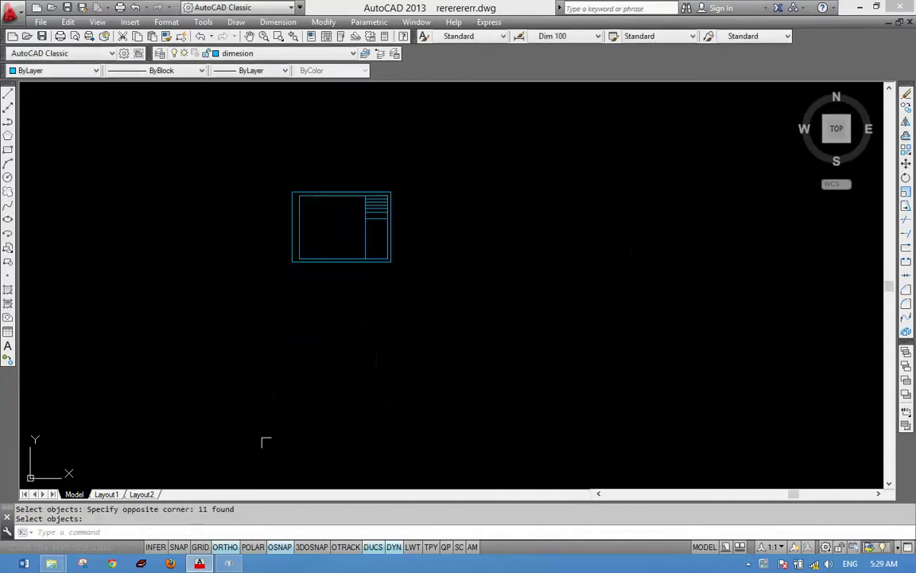
Step: Go to Layout1 paper space and bring up the Insert dialog for the A4 block
{"action": "left_click", "coordinate": [108, 495]}
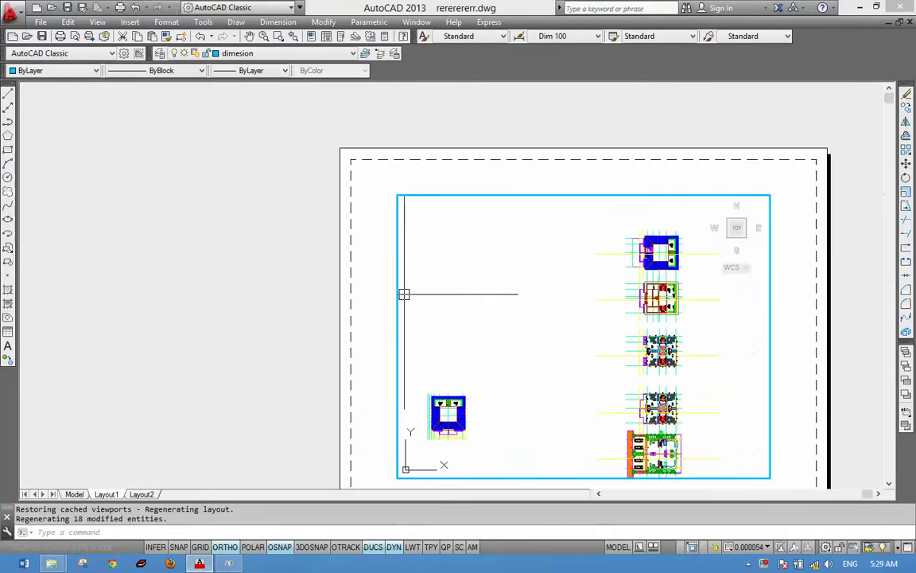
{"action": "double_click", "coordinate": [344, 321]}
{"action": "scroll", "coordinate": [344, 321], "scroll_direction": "down", "scroll_amount": 5}
{"action": "middle_click_drag", "start_coordinate": [344, 321], "coordinate": [172, 323]}
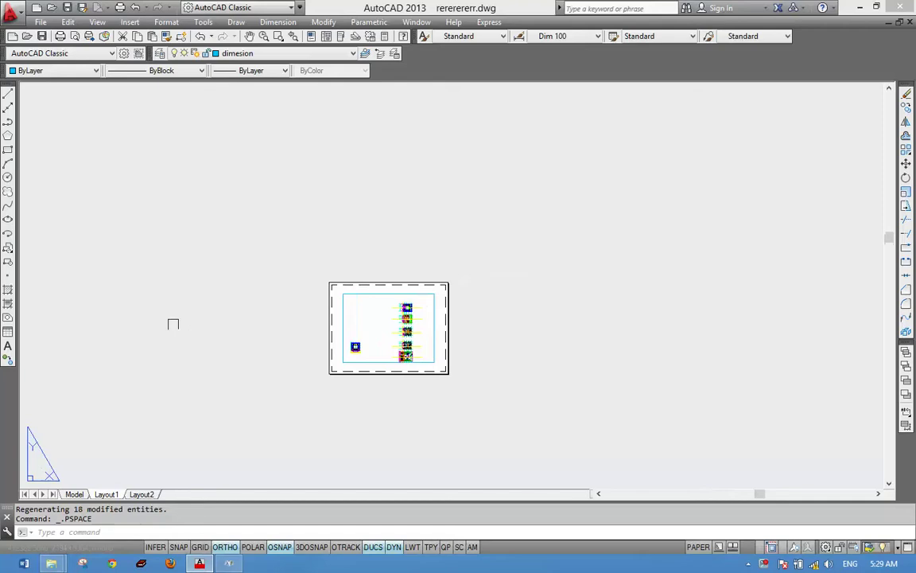
{"action": "scroll", "coordinate": [500, 302], "scroll_direction": "up", "scroll_amount": 4}
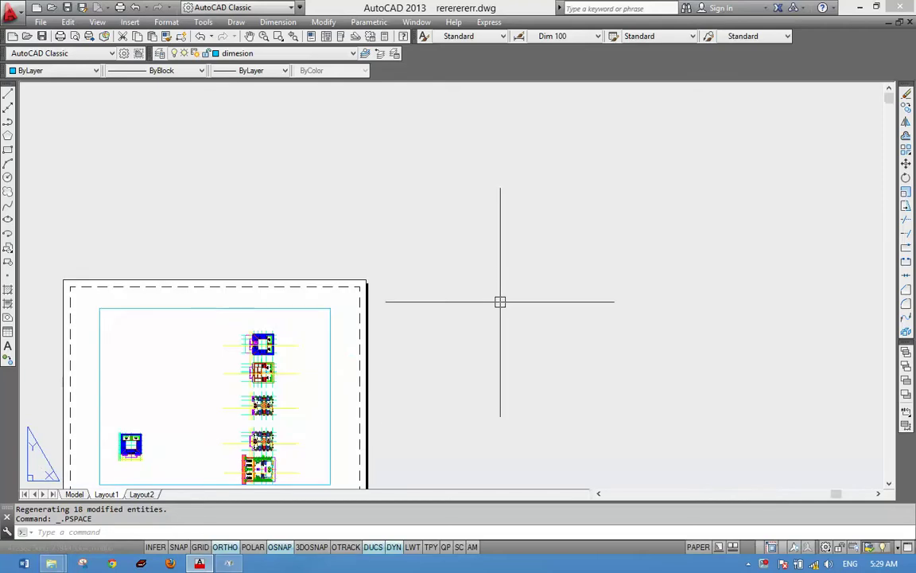
{"action": "type", "text": "I"}
{"action": "key", "text": "Return"}
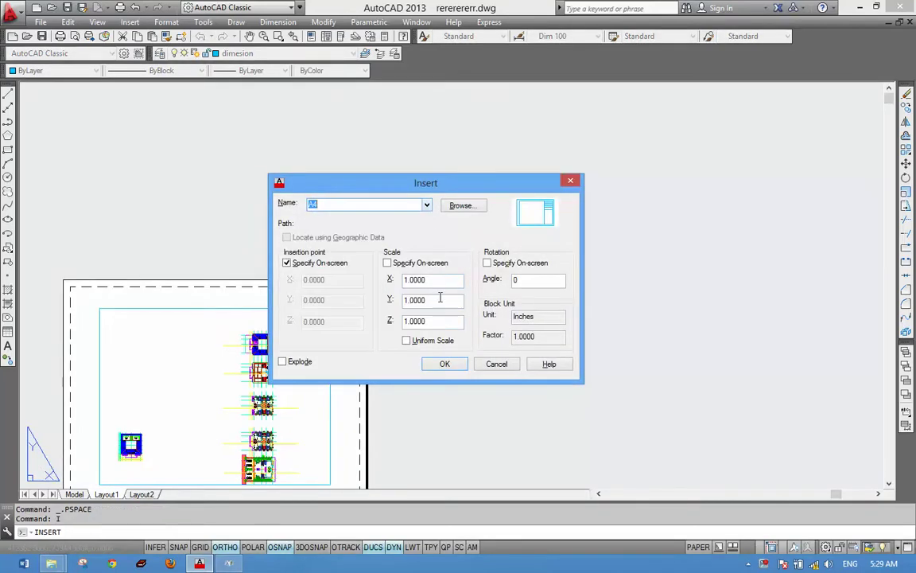
Step: Insert the A4 frame on Layout1 and ZOOM All to show the whole sheet
{"action": "left_click", "coordinate": [444, 364]}
{"action": "scroll", "coordinate": [407, 368], "scroll_direction": "down", "scroll_amount": 2}
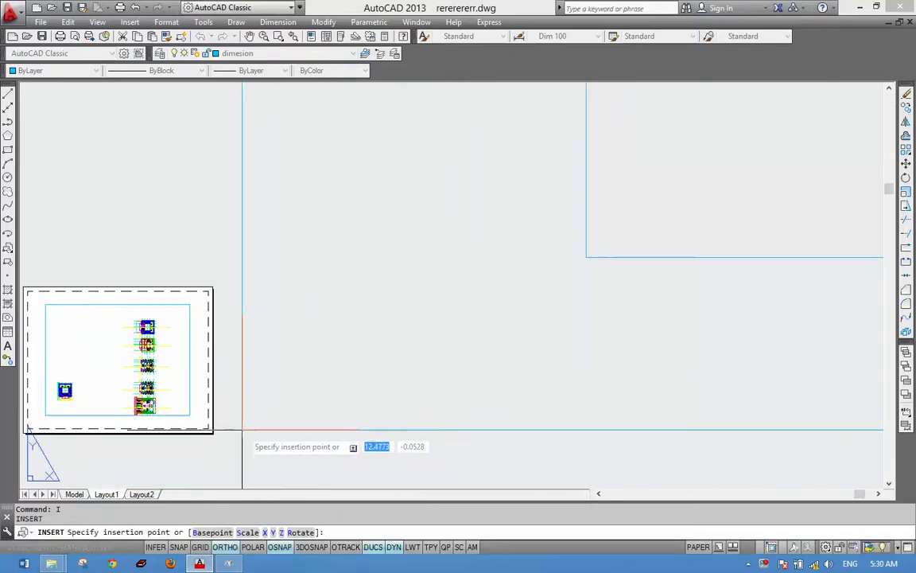
{"action": "type", "text": "z"}
{"action": "key", "text": "Return"}
{"action": "type", "text": "a"}
{"action": "key", "text": "Return"}
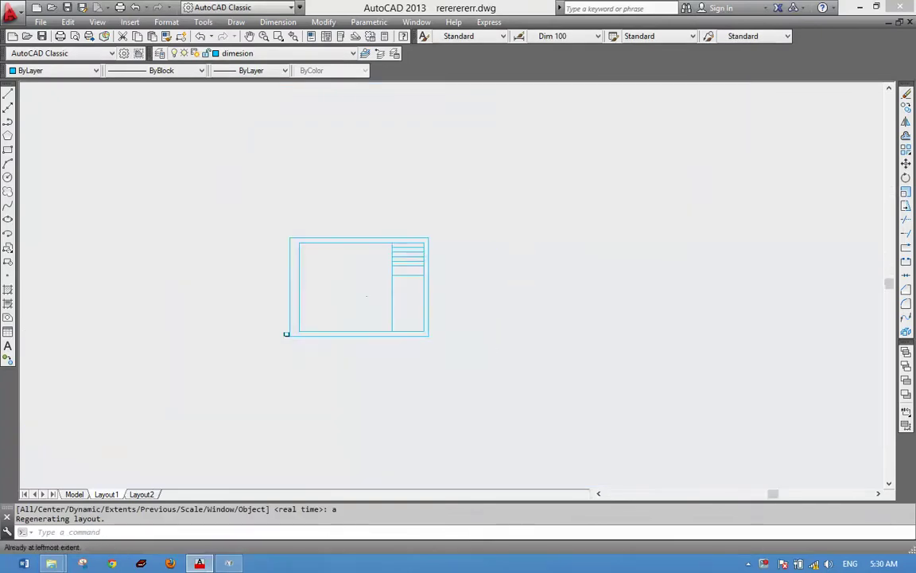
Step: Start COPY with all objects selected
{"action": "type", "text": "c"}
{"action": "key", "text": "Return"}
{"action": "key", "text": "ctrl+a"}
{"action": "key", "text": "Return"}
Step: Copy the A4 frame three times in a row to the right, based at its lower-left corner
{"action": "scroll", "coordinate": [326, 423], "scroll_direction": "up", "scroll_amount": 2}
{"action": "scroll", "coordinate": [159, 410], "scroll_direction": "up", "scroll_amount": 2}
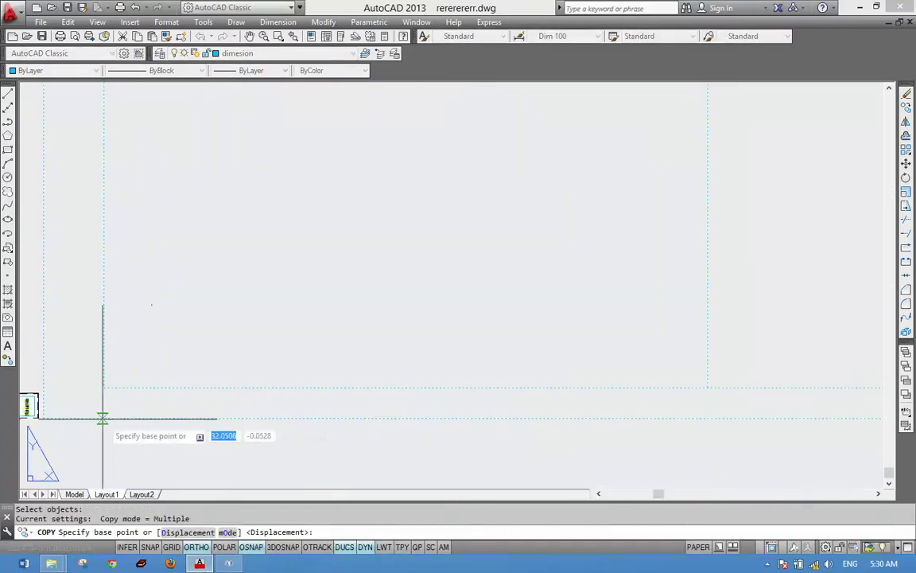
{"action": "scroll", "coordinate": [111, 406], "scroll_direction": "down", "scroll_amount": 1}
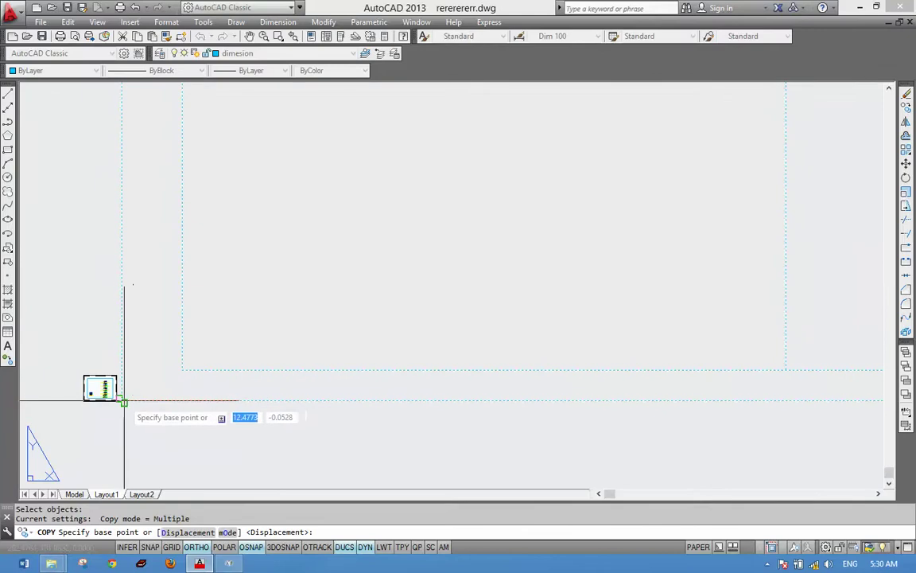
{"action": "left_click", "coordinate": [126, 398]}
{"action": "scroll", "coordinate": [127, 398], "scroll_direction": "down", "scroll_amount": 3}
{"action": "scroll", "coordinate": [388, 402], "scroll_direction": "up", "scroll_amount": 2}
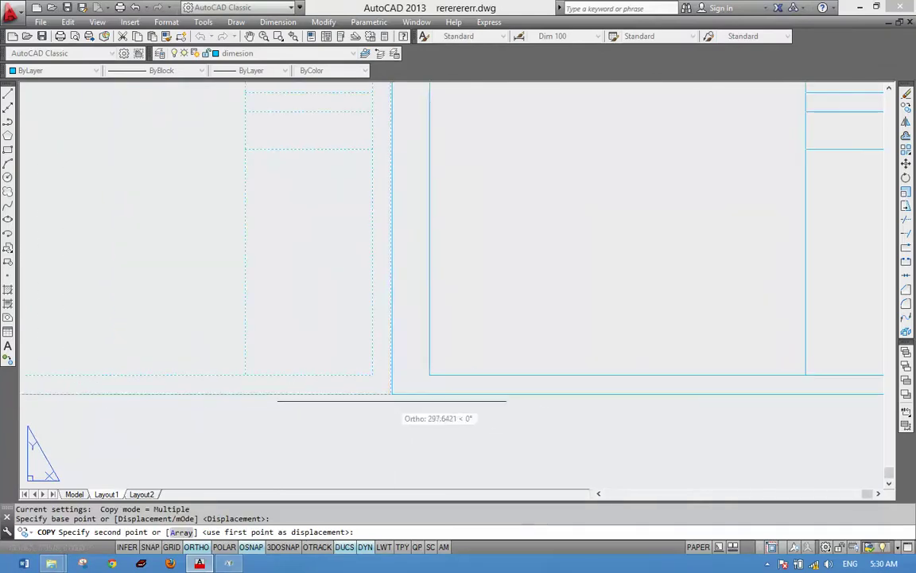
{"action": "left_click", "coordinate": [390, 393]}
{"action": "scroll", "coordinate": [433, 402], "scroll_direction": "down", "scroll_amount": 3}
{"action": "scroll", "coordinate": [474, 403], "scroll_direction": "up", "scroll_amount": 1}
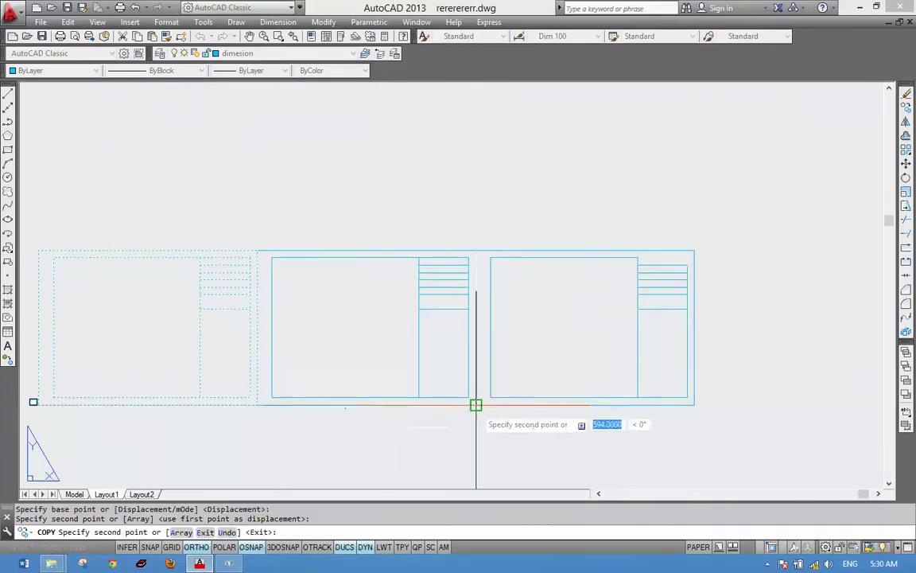
{"action": "left_click", "coordinate": [475, 403]}
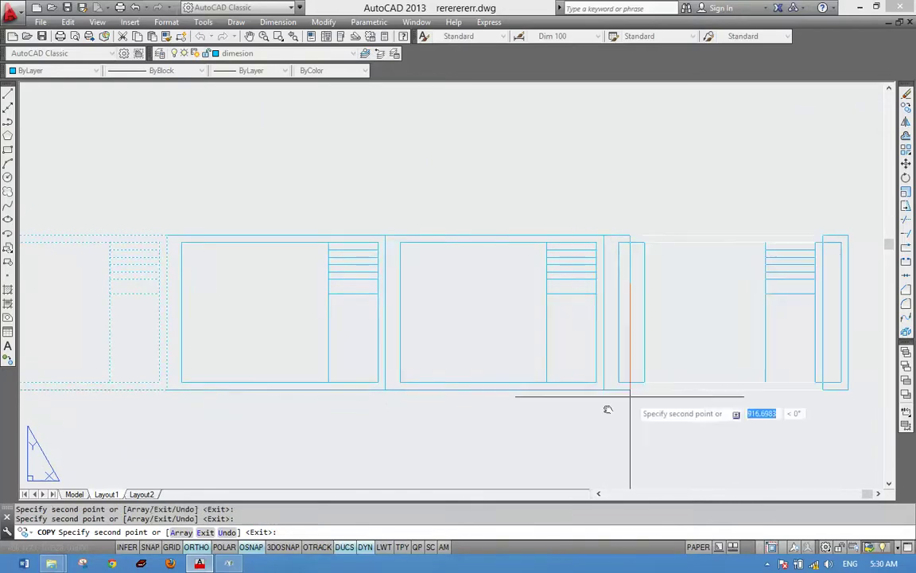
{"action": "left_click", "coordinate": [604, 390]}
{"action": "key", "text": "Escape"}
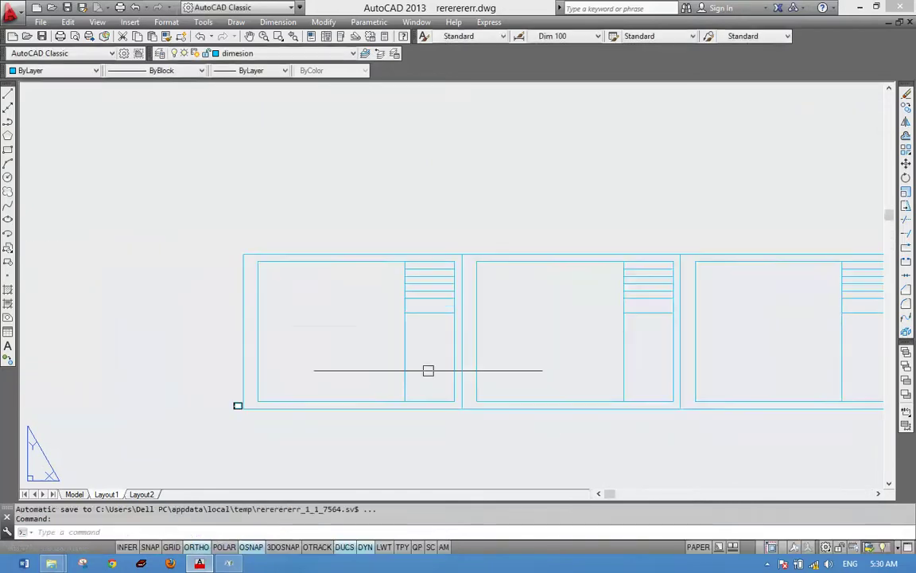
{"action": "scroll", "coordinate": [351, 321], "scroll_direction": "up", "scroll_amount": 3}
{"action": "scroll", "coordinate": [390, 302], "scroll_direction": "down", "scroll_amount": 3}
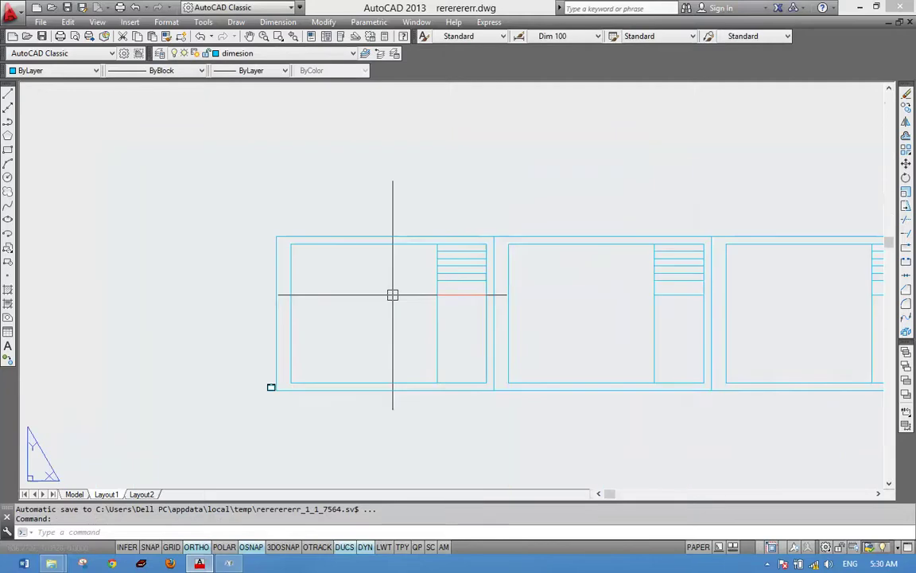
Step: Draw an MVIEW viewport by two corners inside the first A4 frame
{"action": "type", "text": "MV"}
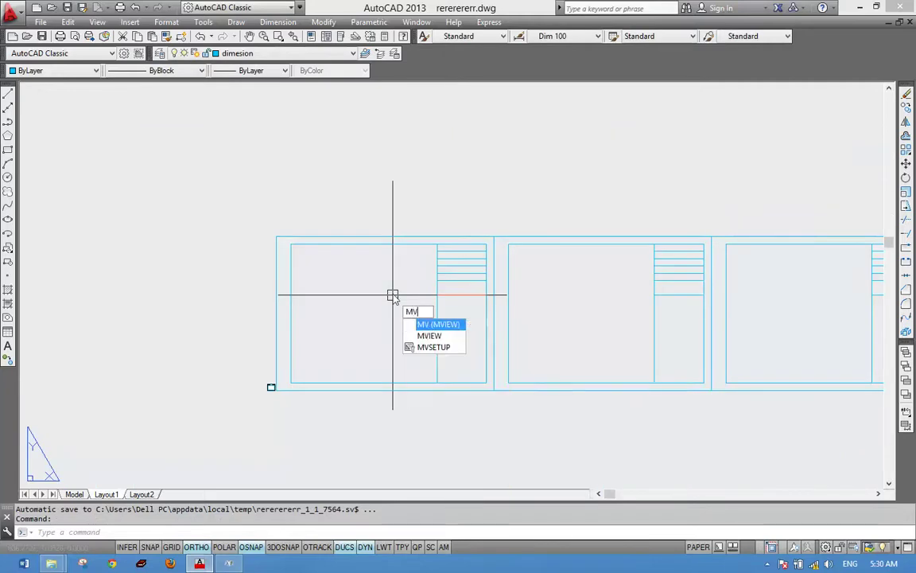
{"action": "key", "text": "Return"}
{"action": "scroll", "coordinate": [367, 286], "scroll_direction": "up", "scroll_amount": 4}
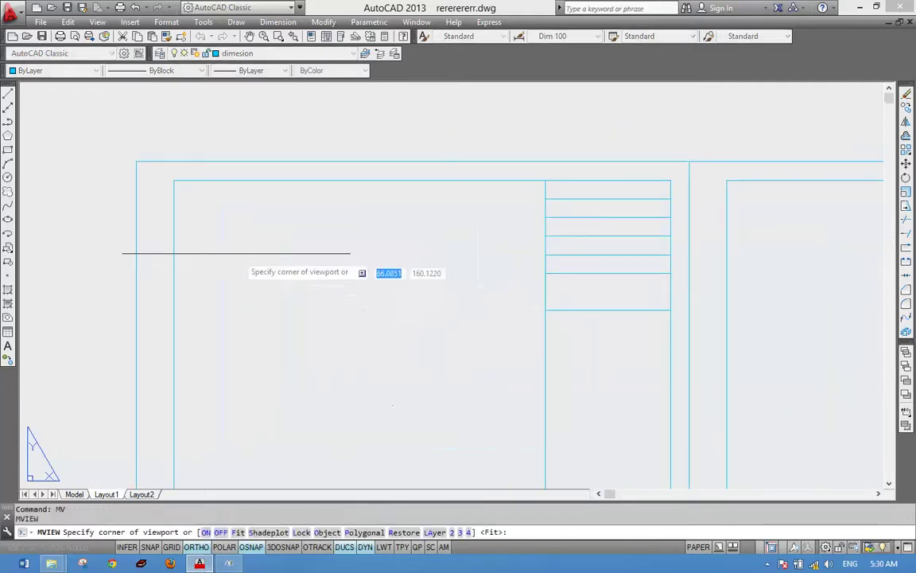
{"action": "left_click", "coordinate": [173, 180]}
{"action": "scroll", "coordinate": [287, 235], "scroll_direction": "down", "scroll_amount": 4}
{"action": "scroll", "coordinate": [318, 254], "scroll_direction": "up", "scroll_amount": 4}
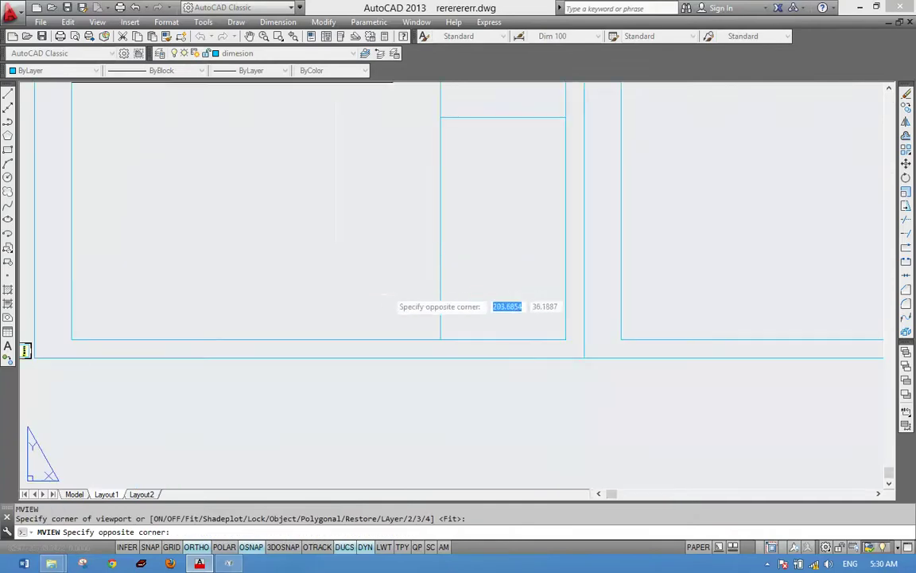
{"action": "left_click", "coordinate": [440, 339]}
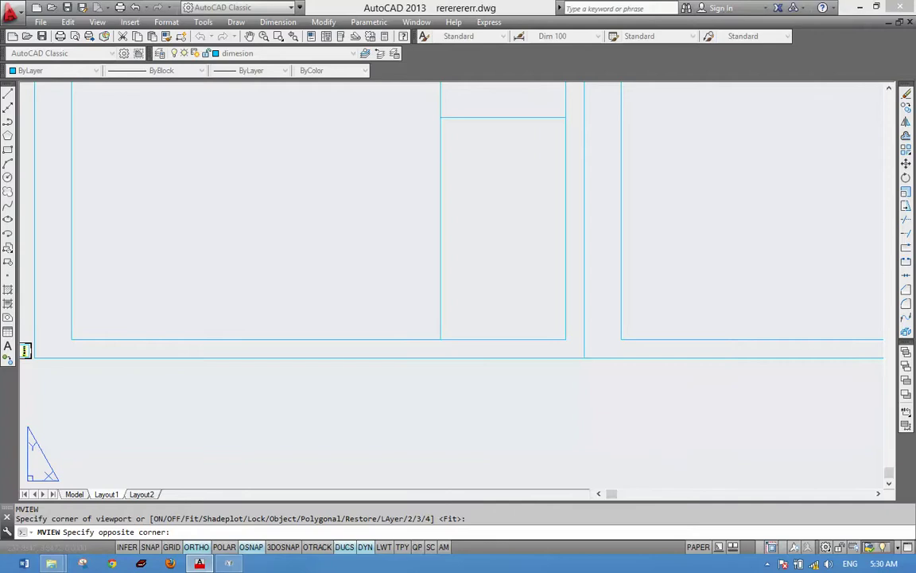
Step: Adjust the paper-space view and activate the new viewport
{"action": "scroll", "coordinate": [405, 274], "scroll_direction": "down", "scroll_amount": 1}
{"action": "scroll", "coordinate": [422, 310], "scroll_direction": "down", "scroll_amount": 2}
{"action": "scroll", "coordinate": [439, 336], "scroll_direction": "down", "scroll_amount": 1}
{"action": "scroll", "coordinate": [442, 346], "scroll_direction": "up", "scroll_amount": 4}
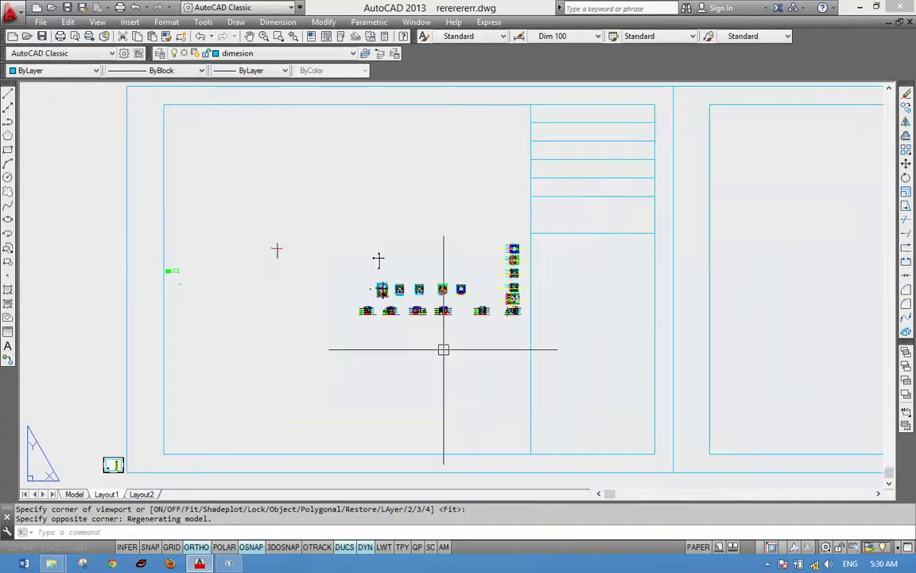
{"action": "scroll", "coordinate": [442, 348], "scroll_direction": "up", "scroll_amount": 2}
{"action": "scroll", "coordinate": [443, 327], "scroll_direction": "up", "scroll_amount": 2}
{"action": "scroll", "coordinate": [444, 327], "scroll_direction": "down", "scroll_amount": 4}
{"action": "scroll", "coordinate": [441, 330], "scroll_direction": "down", "scroll_amount": 3}
{"action": "scroll", "coordinate": [440, 332], "scroll_direction": "down", "scroll_amount": 2}
{"action": "scroll", "coordinate": [440, 332], "scroll_direction": "up", "scroll_amount": 2}
{"action": "scroll", "coordinate": [440, 332], "scroll_direction": "up", "scroll_amount": 4}
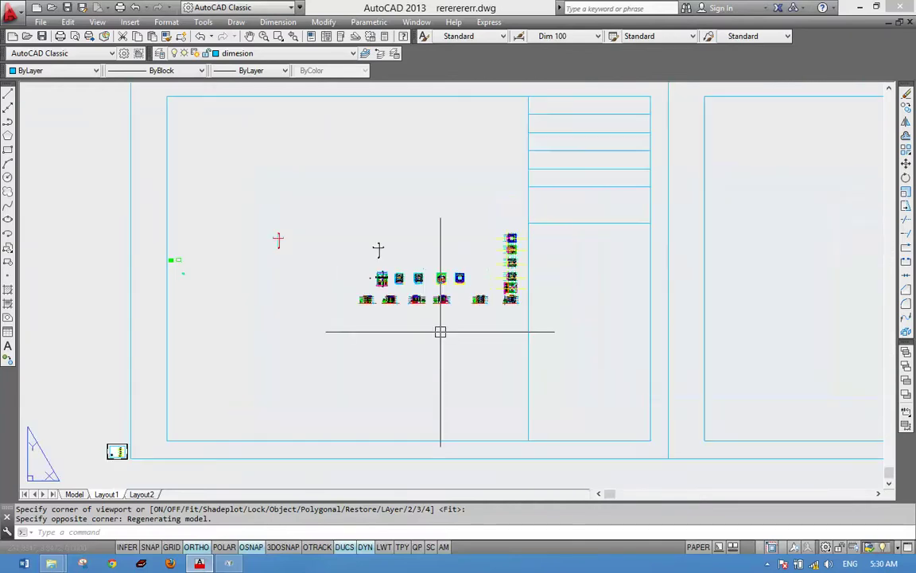
{"action": "mouse_move", "coordinate": [456, 323]}
{"action": "middle_mouse_down"}
{"action": "mouse_move", "coordinate": [458, 350]}
{"action": "mouse_move", "coordinate": [461, 340]}
{"action": "middle_mouse_up"}
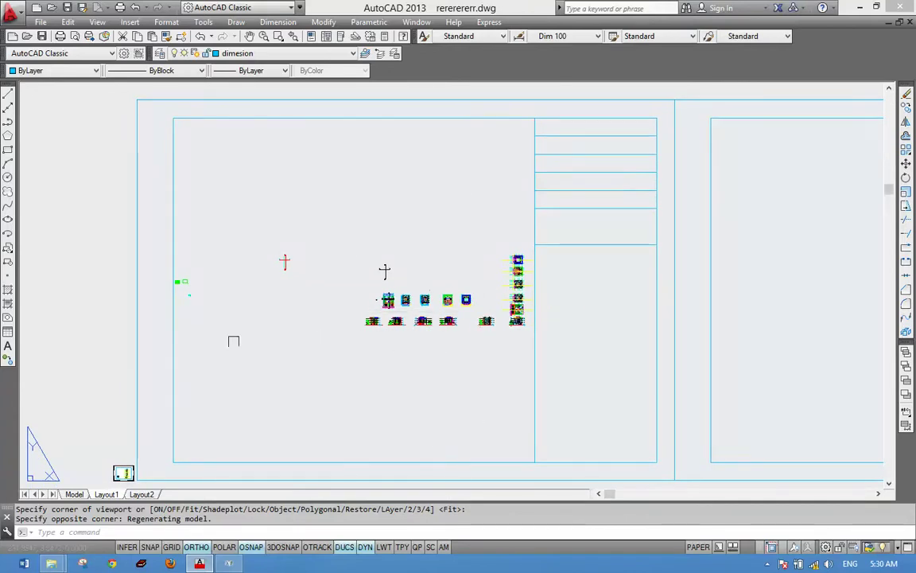
{"action": "double_click", "coordinate": [418, 350]}
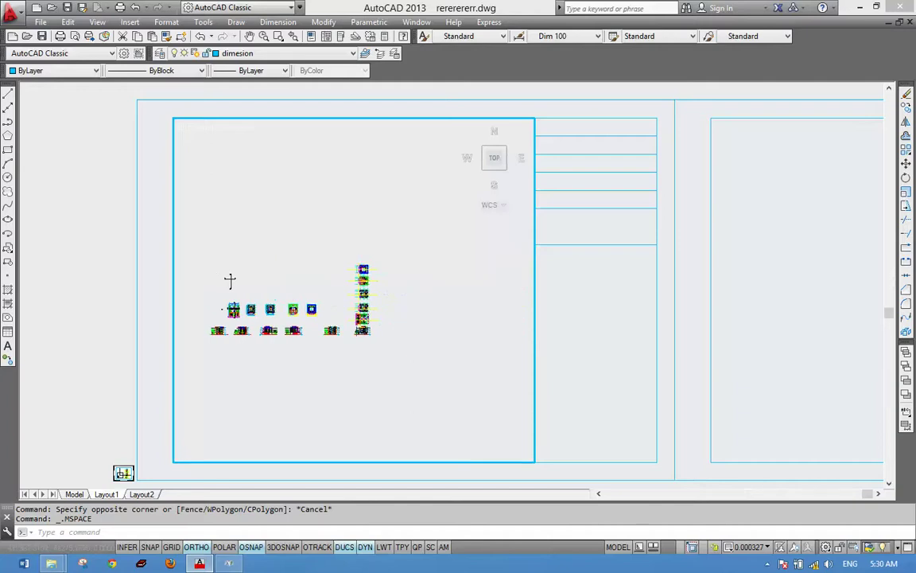
Step: Bring the Back elevation into the viewport at a 1/100xp zoom scale and pan it into place
{"action": "scroll", "coordinate": [330, 326], "scroll_direction": "up", "scroll_amount": 3}
{"action": "scroll", "coordinate": [330, 326], "scroll_direction": "up", "scroll_amount": 3}
{"action": "scroll", "coordinate": [330, 326], "scroll_direction": "up", "scroll_amount": 4}
{"action": "middle_click_drag", "start_coordinate": [332, 321], "coordinate": [349, 363]}
{"action": "scroll", "coordinate": [365, 328], "scroll_direction": "down", "scroll_amount": 2}
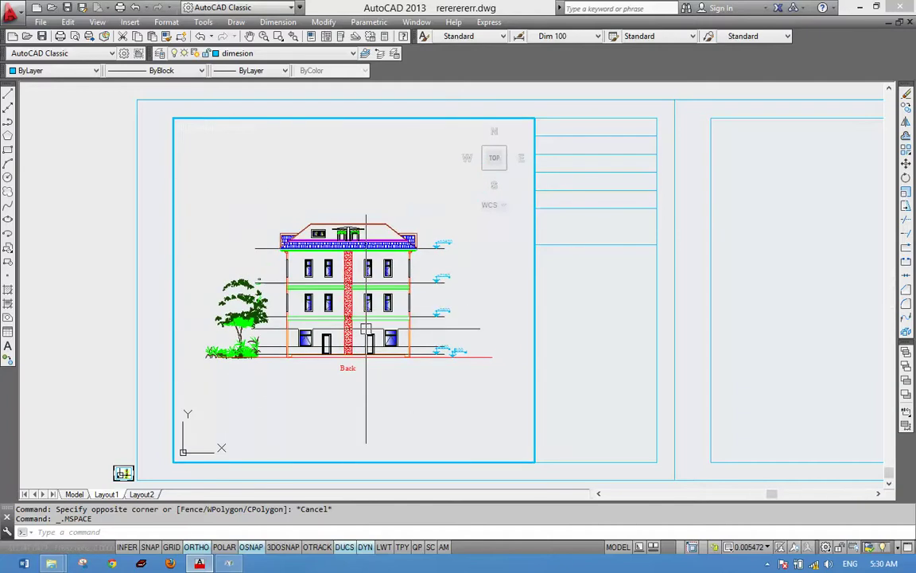
{"action": "type", "text": "z"}
{"action": "key", "text": "Return"}
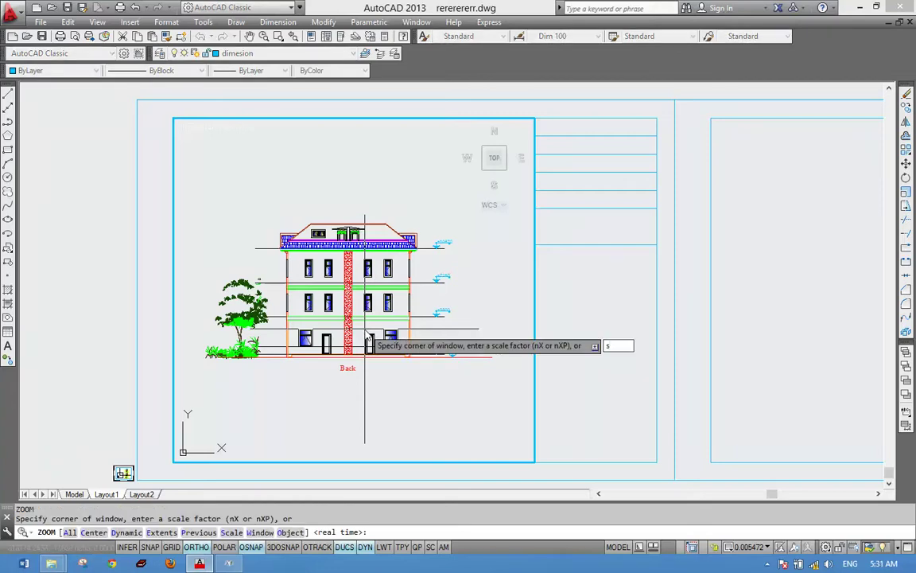
{"action": "type", "text": "s"}
{"action": "key", "text": "Return"}
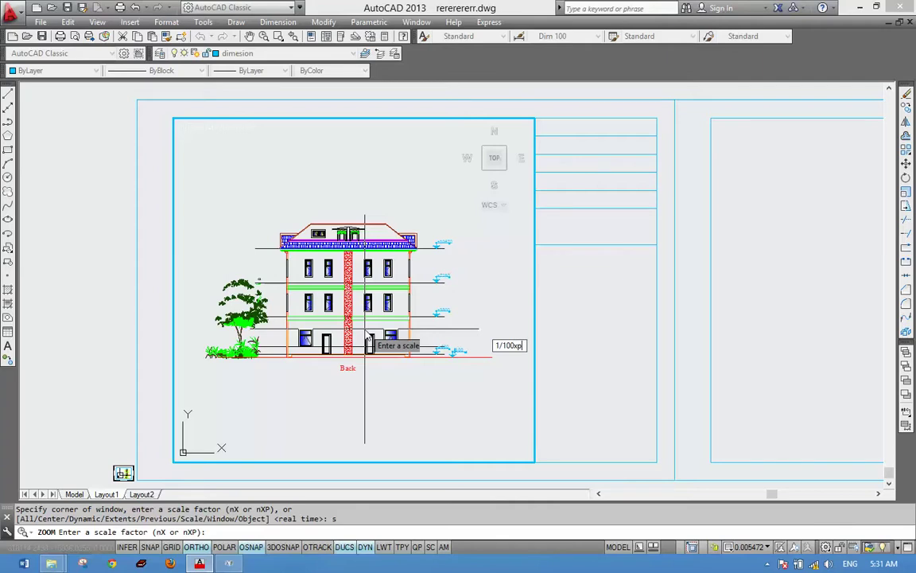
{"action": "key", "text": "Return"}
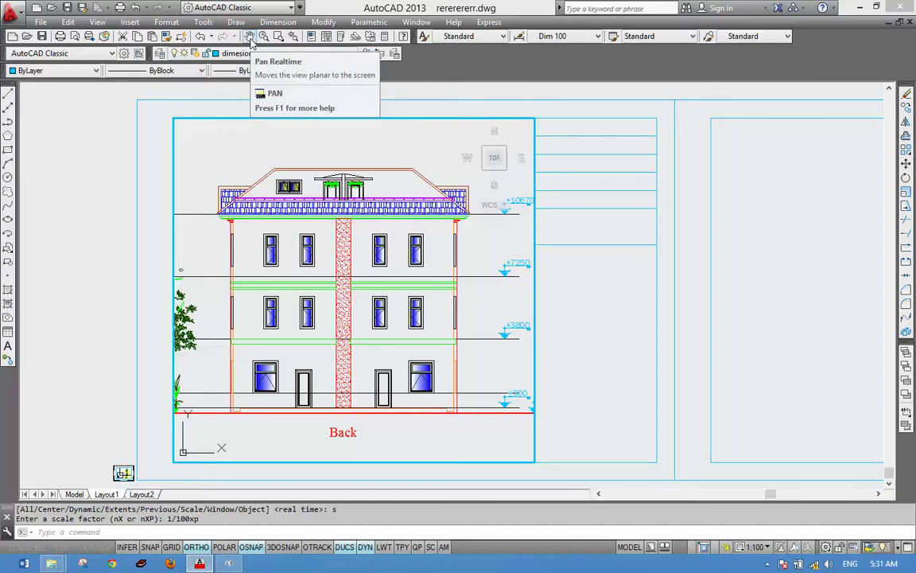
{"action": "left_click", "coordinate": [250, 37]}
{"action": "left_click_drag", "start_coordinate": [310, 377], "coordinate": [318, 365]}
Step: Rezoom the viewport to 1/120xp, recentre the elevation, and return to paper space
{"action": "key", "text": "Escape"}
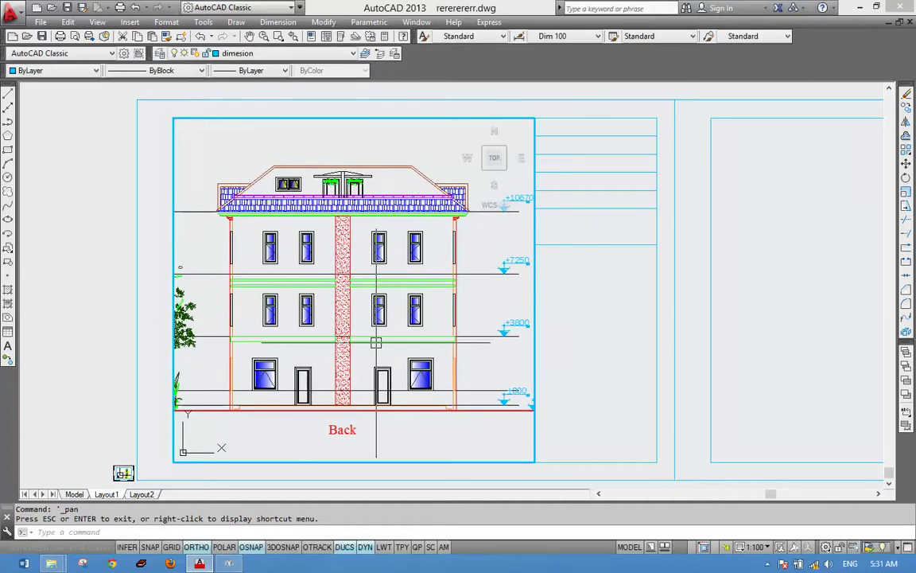
{"action": "type", "text": "z"}
{"action": "key", "text": "Return"}
{"action": "type", "text": "s"}
{"action": "key", "text": "Return"}
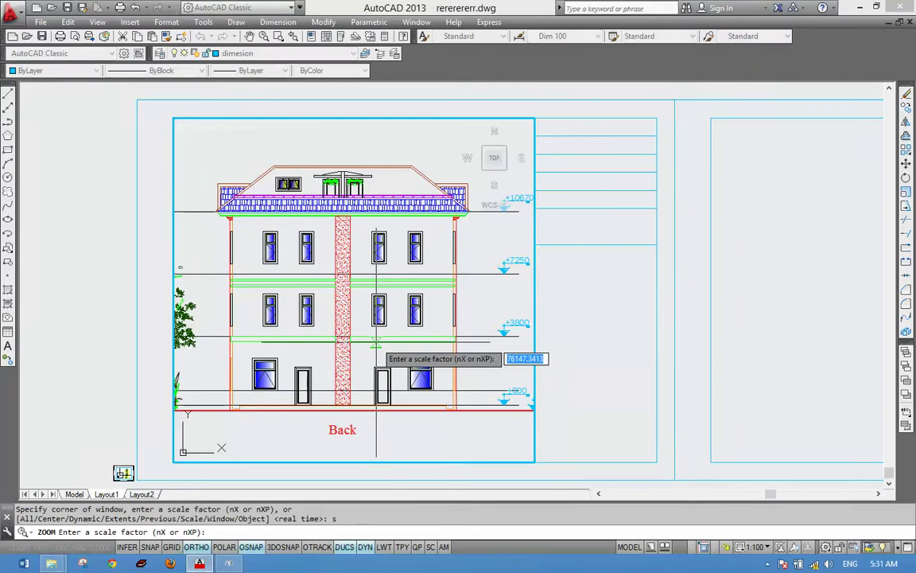
{"action": "type", "text": "1/120xp"}
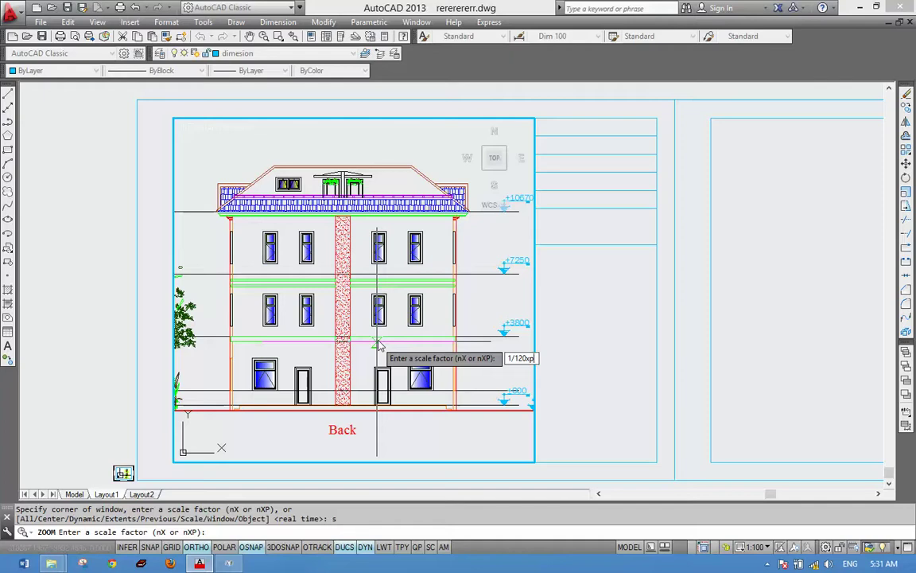
{"action": "key", "text": "Return"}
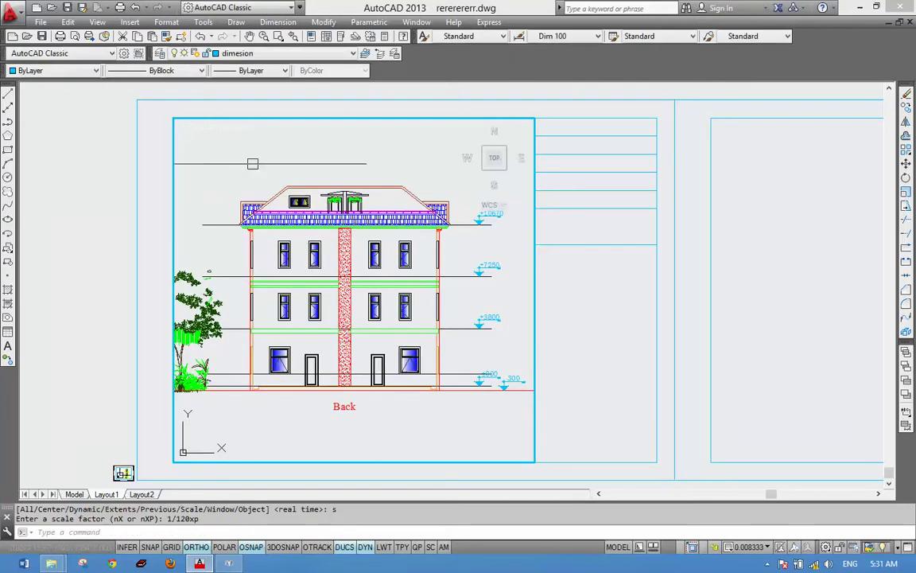
{"action": "left_click", "coordinate": [249, 35]}
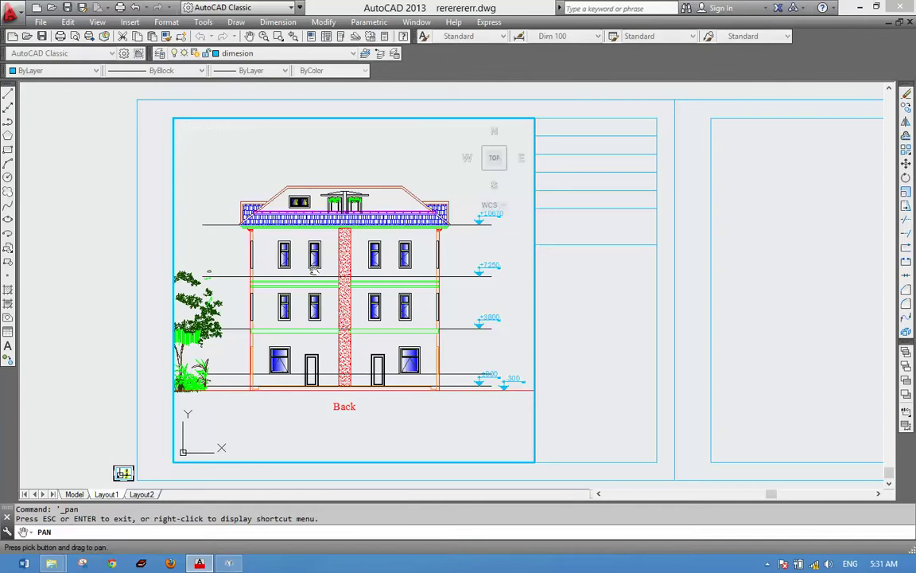
{"action": "left_click_drag", "start_coordinate": [313, 270], "coordinate": [320, 269]}
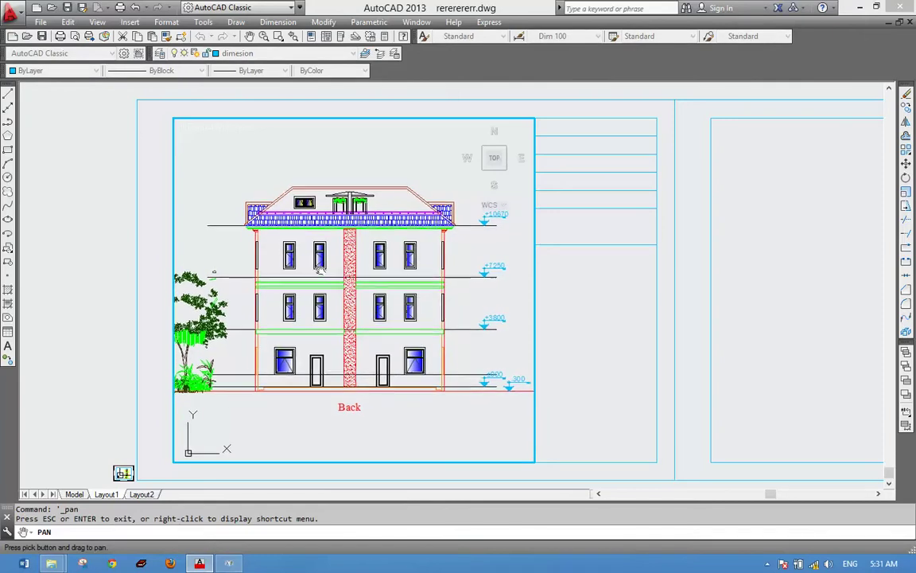
{"action": "key", "text": "Escape"}
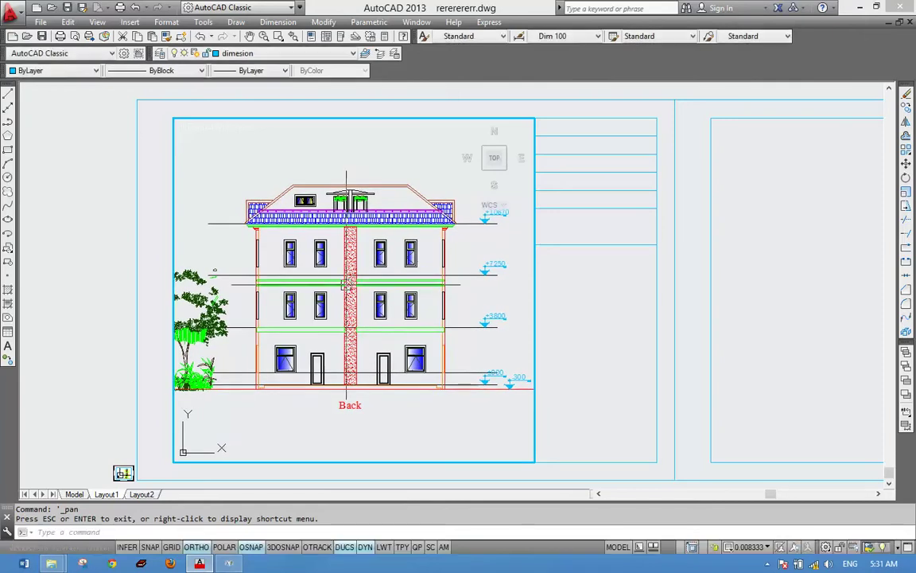
{"action": "double_click", "coordinate": [103, 258]}
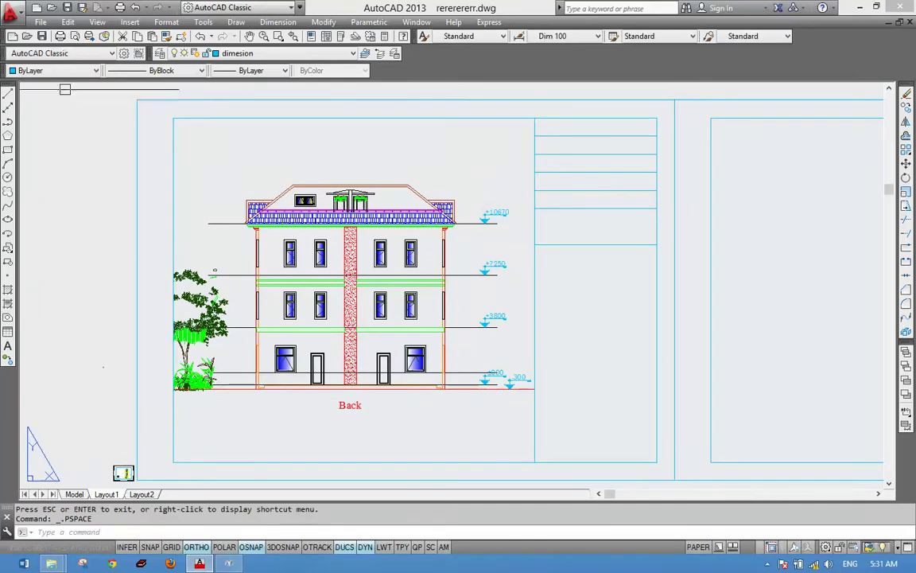
Step: Open the Layout1 plot settings with DWG To PDF.pc3 as the plotter
{"action": "left_click", "coordinate": [60, 36]}
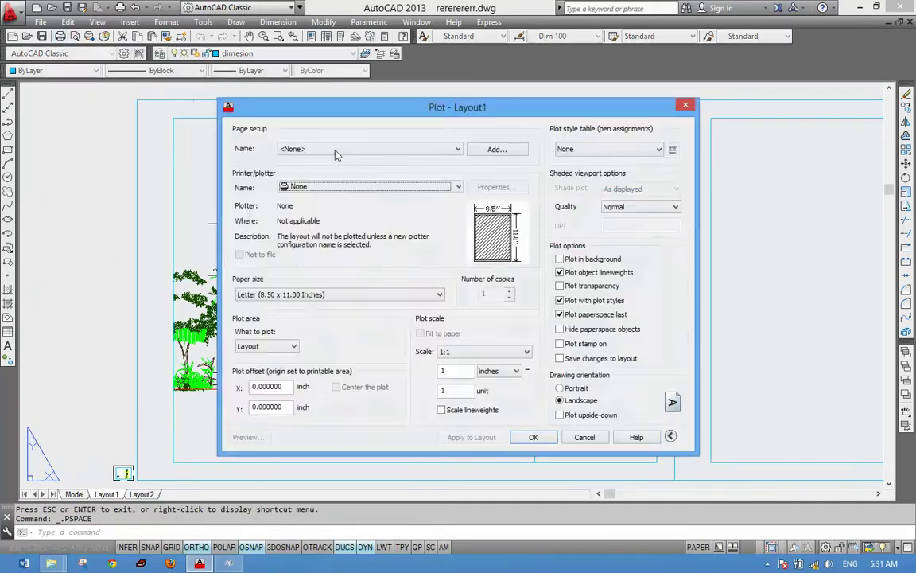
{"action": "left_click", "coordinate": [324, 182]}
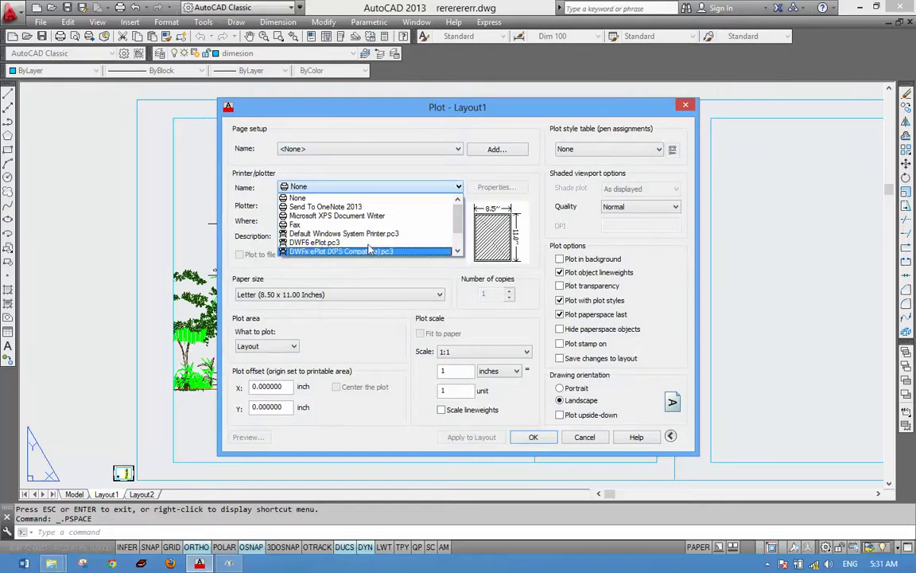
{"action": "left_click_drag", "start_coordinate": [460, 230], "coordinate": [459, 236]}
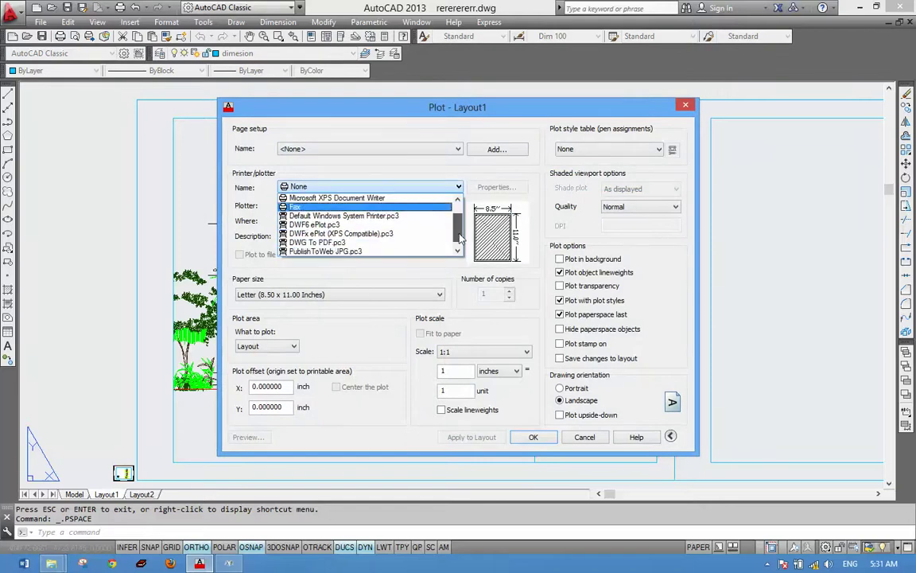
{"action": "mouse_move", "coordinate": [456, 229]}
{"action": "left_mouse_down"}
{"action": "mouse_move", "coordinate": [456, 221]}
{"action": "mouse_move", "coordinate": [455, 231]}
{"action": "left_mouse_up"}
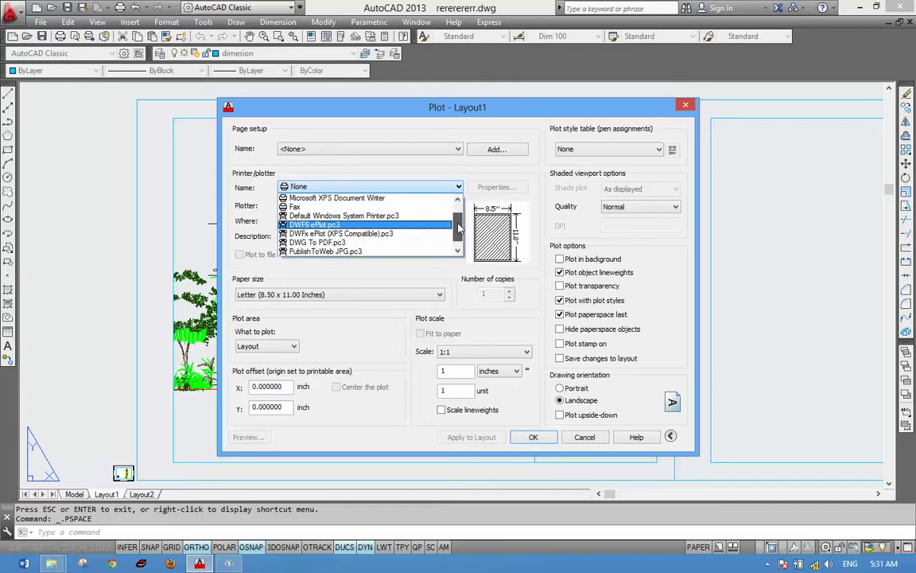
{"action": "left_click", "coordinate": [334, 242]}
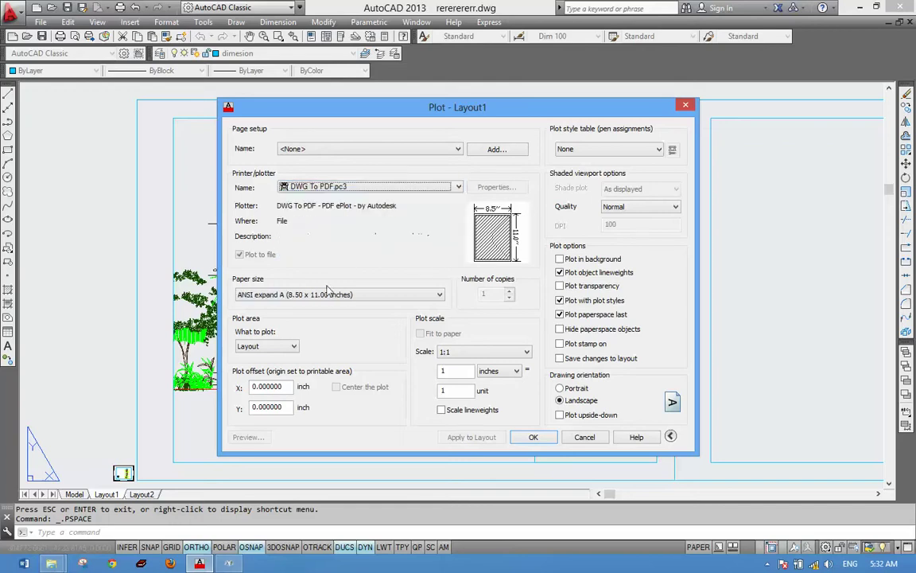
Step: Choose ISO full bleed A4 paper and the monochrome.ctb plot style table
{"action": "left_click", "coordinate": [303, 295]}
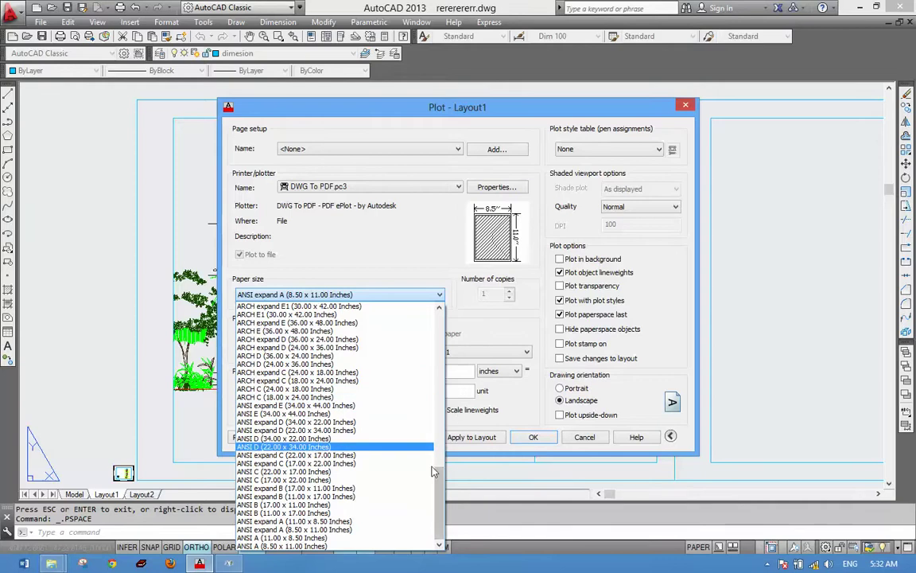
{"action": "scroll", "coordinate": [439, 421], "scroll_direction": "up", "scroll_amount": 5}
{"action": "scroll", "coordinate": [445, 410], "scroll_direction": "up", "scroll_amount": 5}
{"action": "scroll", "coordinate": [451, 399], "scroll_direction": "up", "scroll_amount": 4}
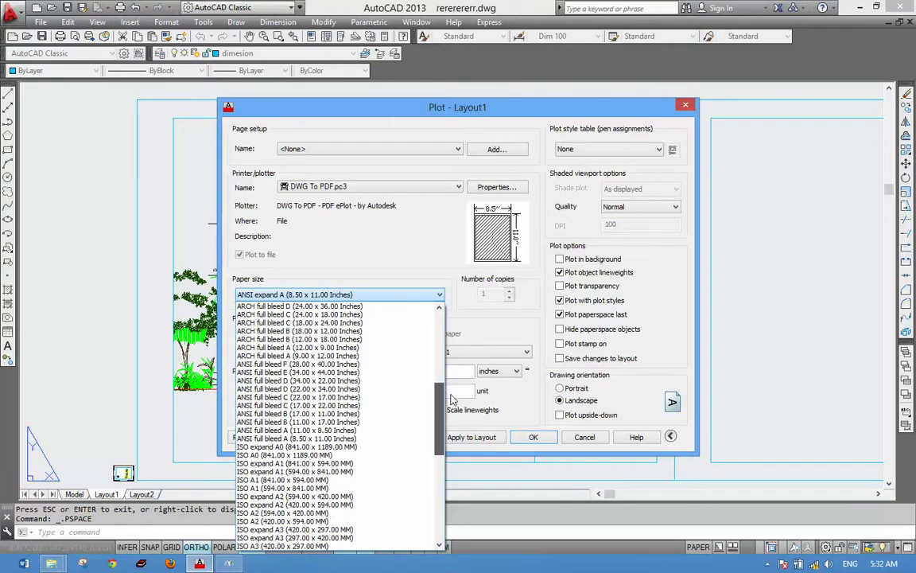
{"action": "scroll", "coordinate": [452, 385], "scroll_direction": "up", "scroll_amount": 2}
{"action": "scroll", "coordinate": [454, 370], "scroll_direction": "up", "scroll_amount": 2}
{"action": "scroll", "coordinate": [456, 354], "scroll_direction": "up", "scroll_amount": 2}
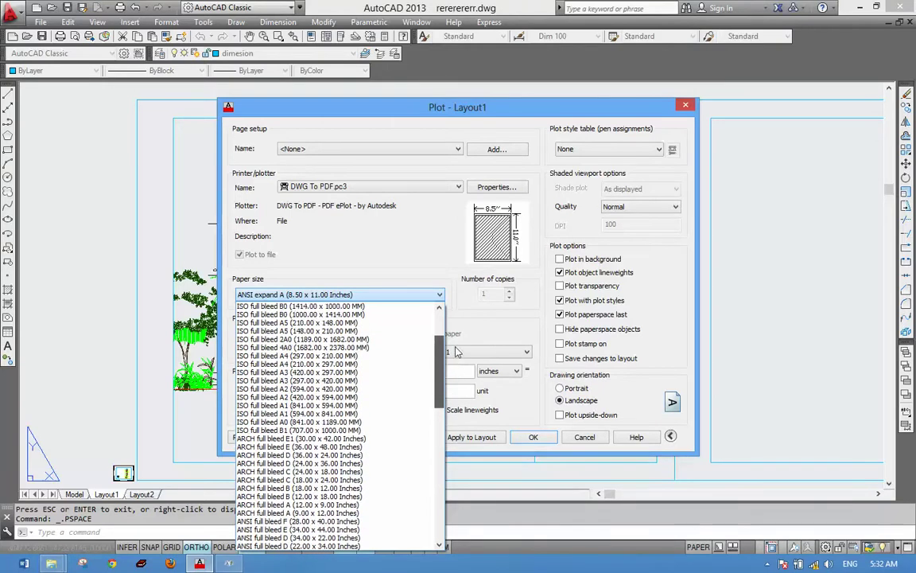
{"action": "scroll", "coordinate": [286, 381], "scroll_direction": "up", "scroll_amount": 2}
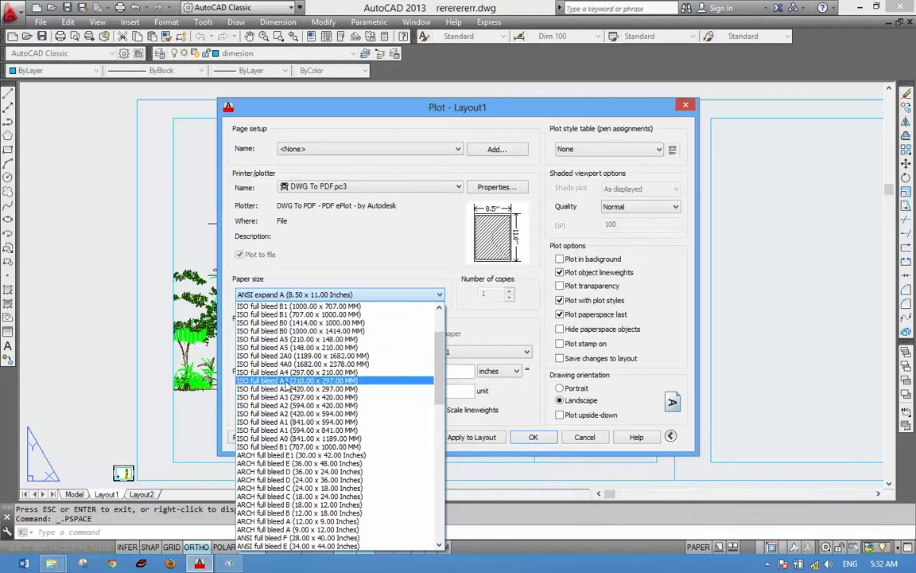
{"action": "left_click", "coordinate": [307, 373]}
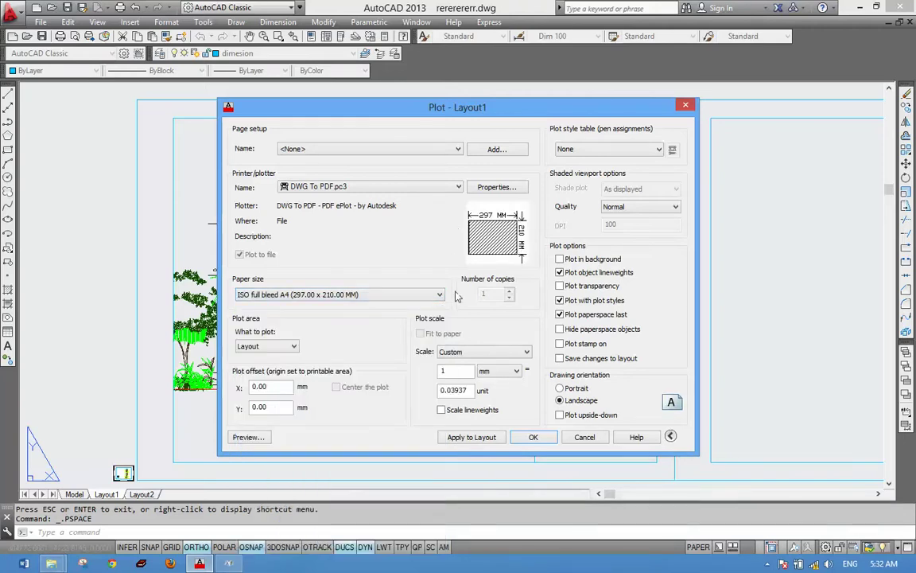
{"action": "left_click", "coordinate": [584, 150]}
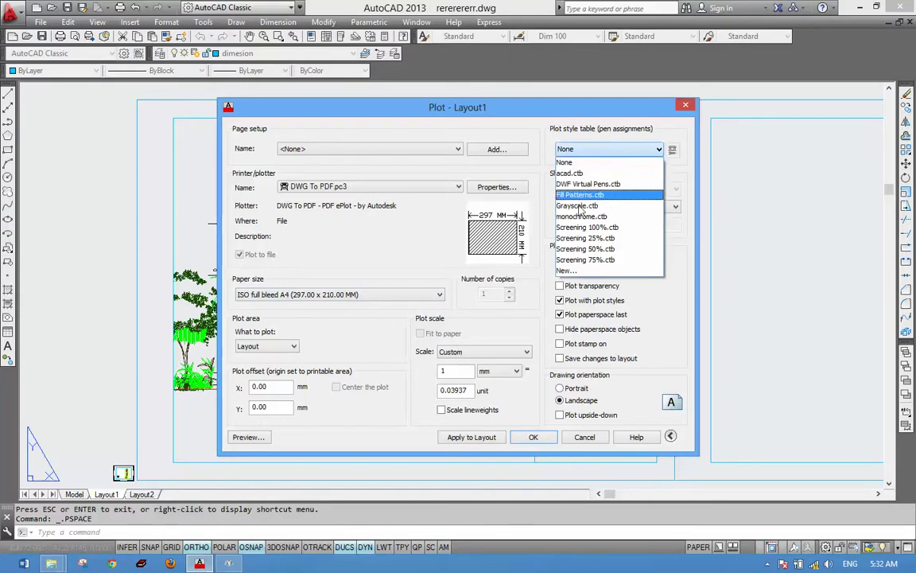
{"action": "left_click", "coordinate": [586, 217]}
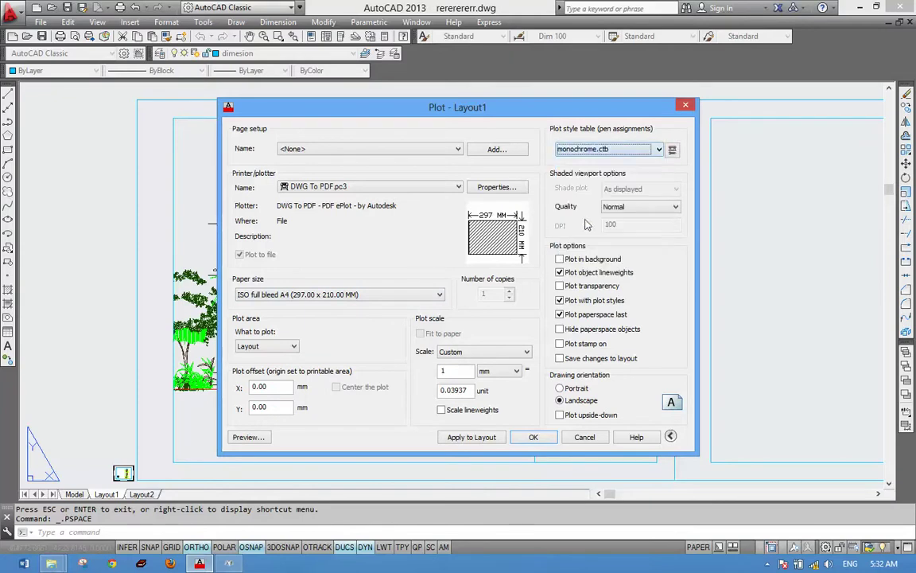
{"action": "left_click", "coordinate": [272, 347]}
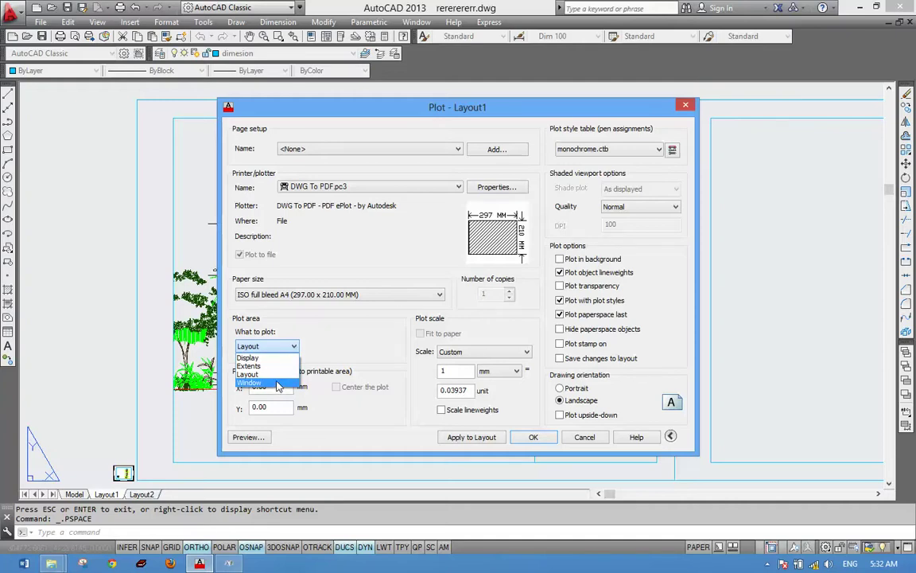
Step: Set the plot area to a Window picked around the title-block sheet's corners
{"action": "left_click", "coordinate": [278, 384]}
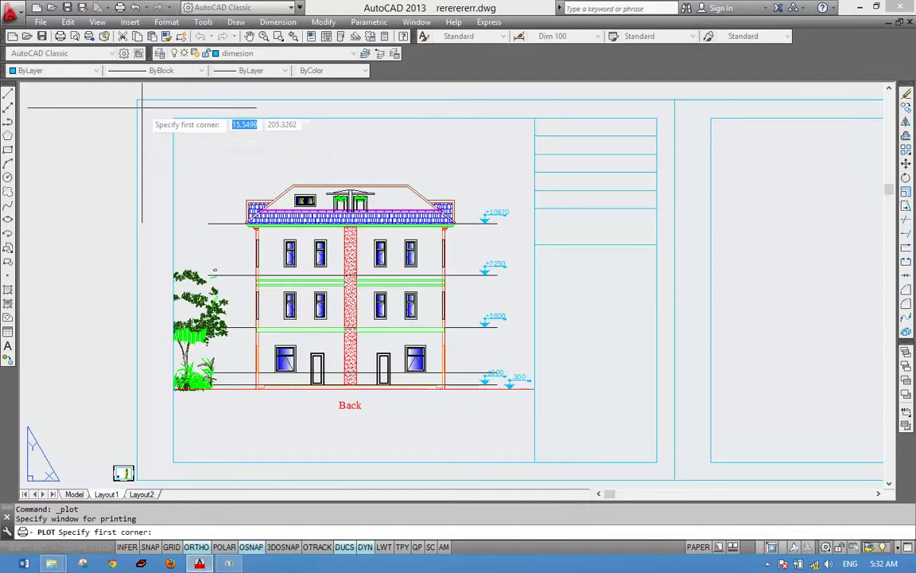
{"action": "scroll", "coordinate": [142, 106], "scroll_direction": "up", "scroll_amount": 3}
{"action": "scroll", "coordinate": [140, 111], "scroll_direction": "up", "scroll_amount": 5}
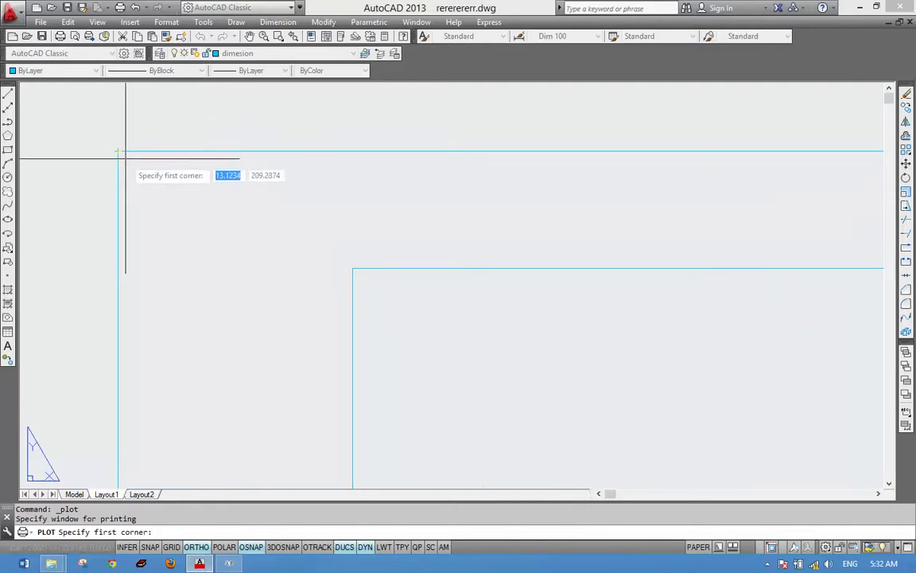
{"action": "left_click", "coordinate": [125, 158]}
{"action": "scroll", "coordinate": [175, 199], "scroll_direction": "down", "scroll_amount": 5}
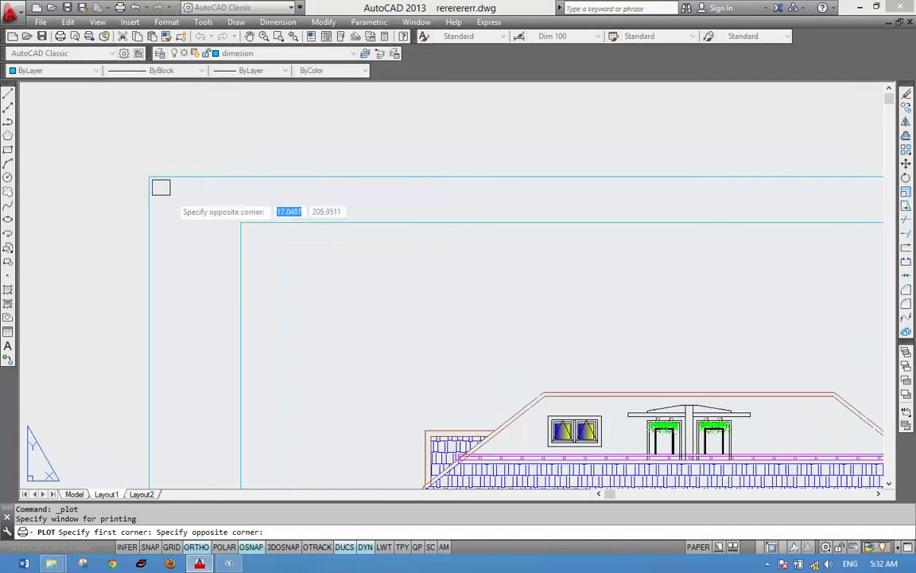
{"action": "scroll", "coordinate": [182, 192], "scroll_direction": "down", "scroll_amount": 3}
{"action": "scroll", "coordinate": [231, 200], "scroll_direction": "down", "scroll_amount": 2}
{"action": "scroll", "coordinate": [279, 223], "scroll_direction": "up", "scroll_amount": 1}
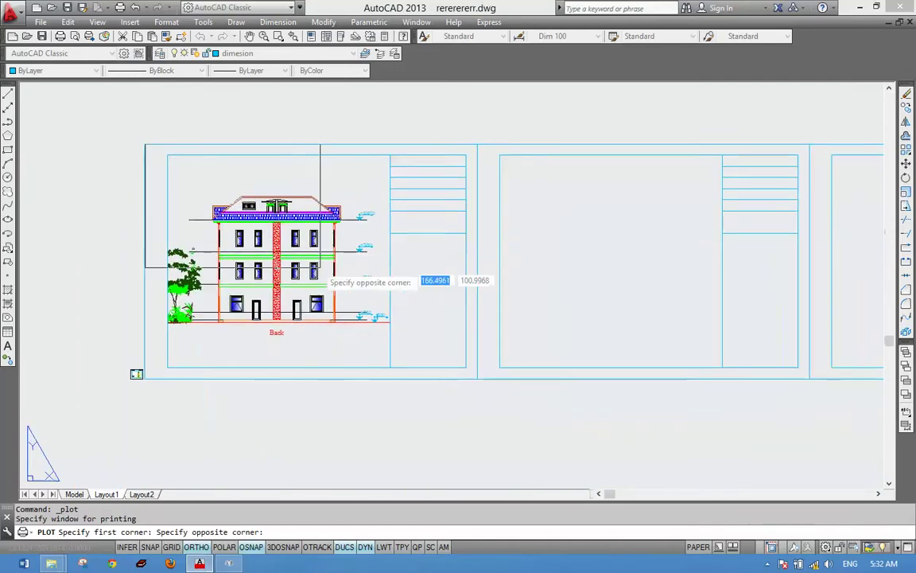
{"action": "scroll", "coordinate": [472, 394], "scroll_direction": "up", "scroll_amount": 5}
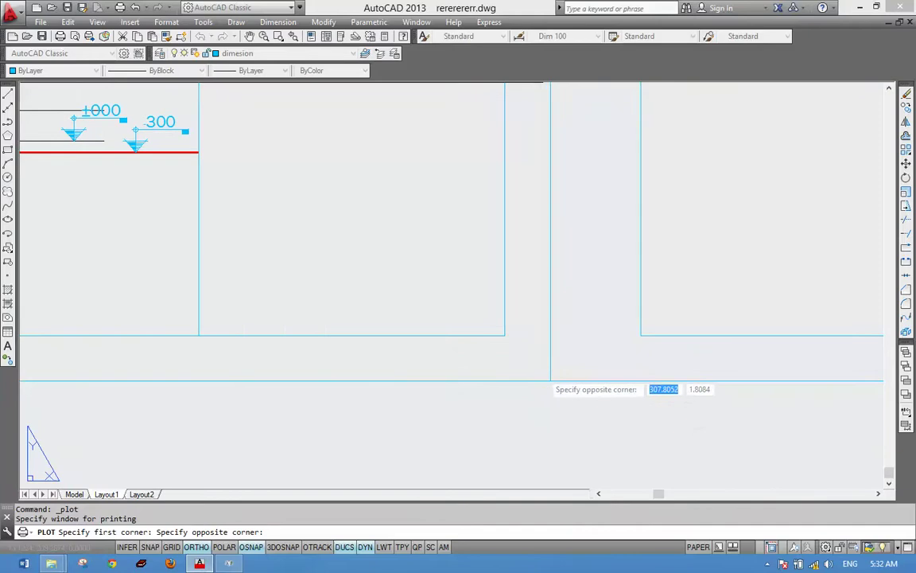
{"action": "left_click", "coordinate": [550, 380]}
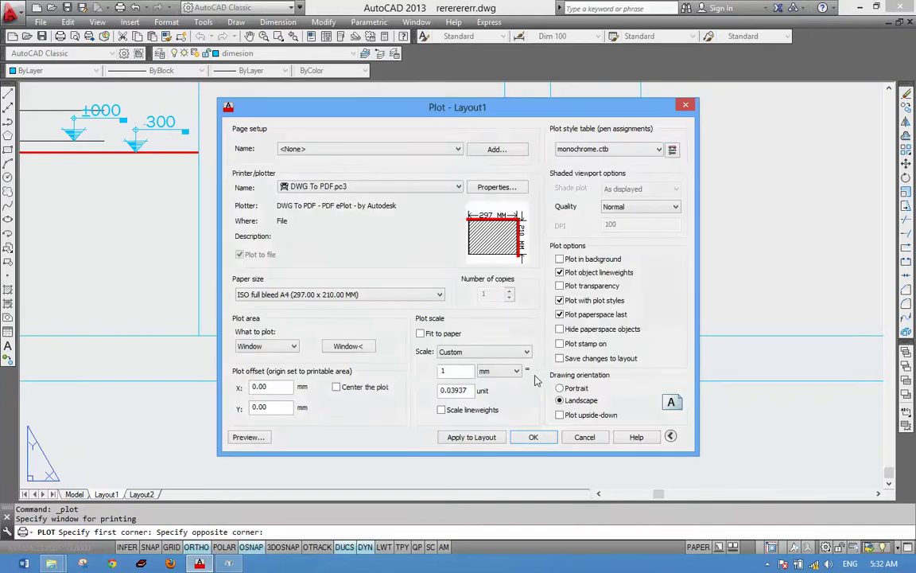
Step: Fit the plot to paper, centre it, keep landscape orientation, and preview it
{"action": "left_click", "coordinate": [420, 334]}
{"action": "left_click", "coordinate": [337, 387]}
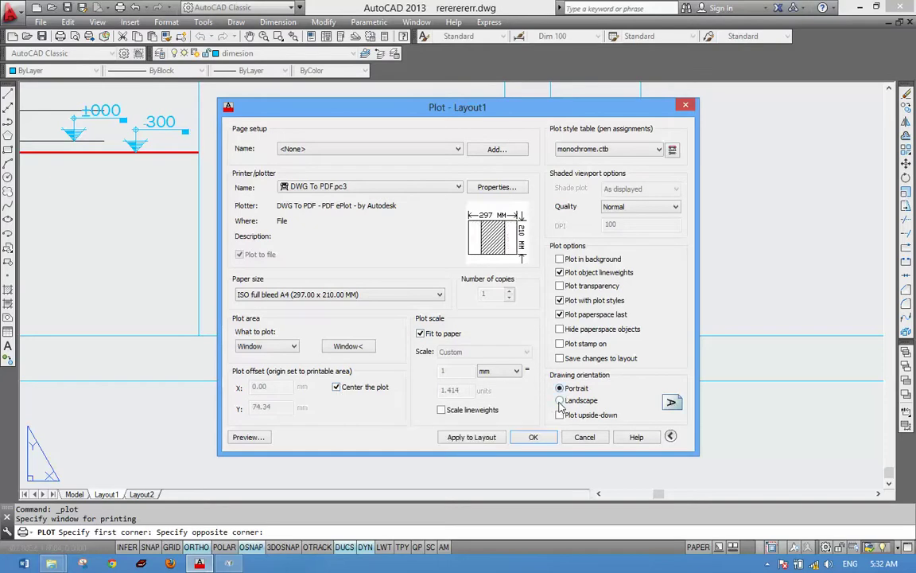
{"action": "left_click", "coordinate": [560, 389]}
{"action": "left_click", "coordinate": [559, 401]}
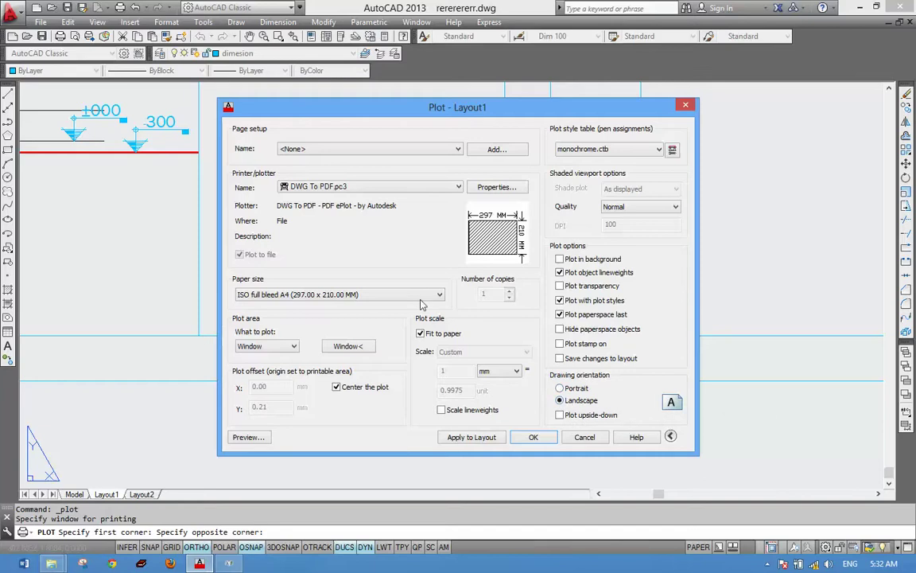
{"action": "mouse_move", "coordinate": [494, 235]}
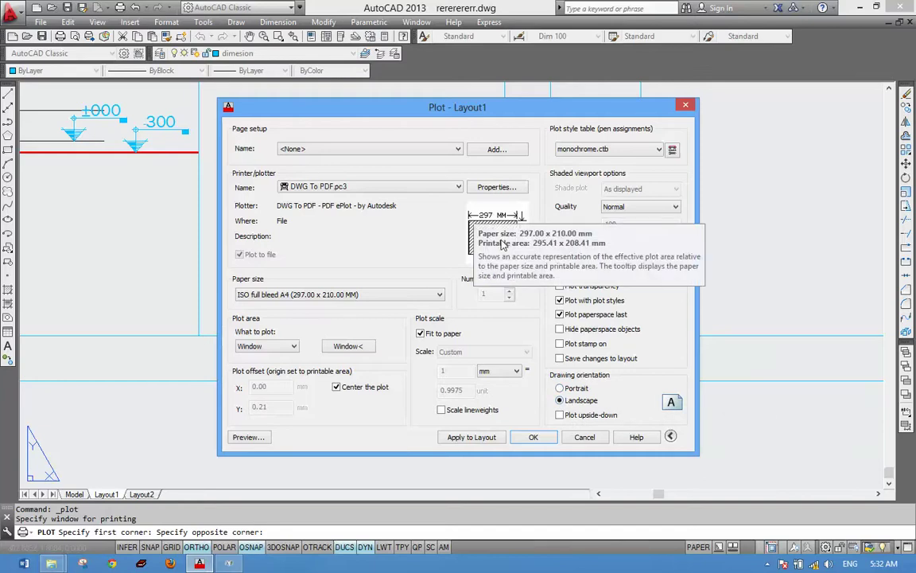
{"action": "left_click", "coordinate": [252, 437]}
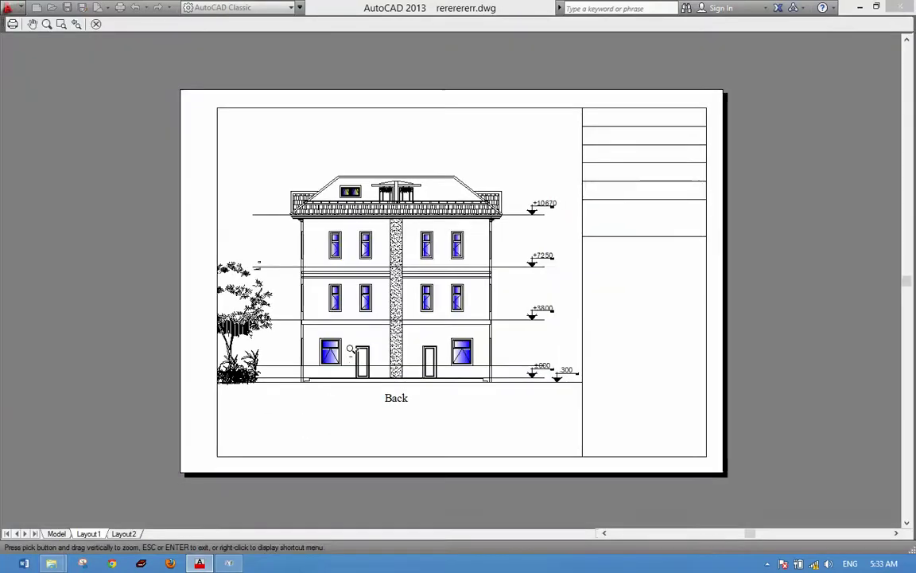
Step: Close the preview and plot to rerererr-Layout1.pdf on the Desktop, then view the PDF
{"action": "scroll", "coordinate": [350, 350], "scroll_direction": "down", "scroll_amount": 4}
{"action": "scroll", "coordinate": [357, 352], "scroll_direction": "up", "scroll_amount": 1}
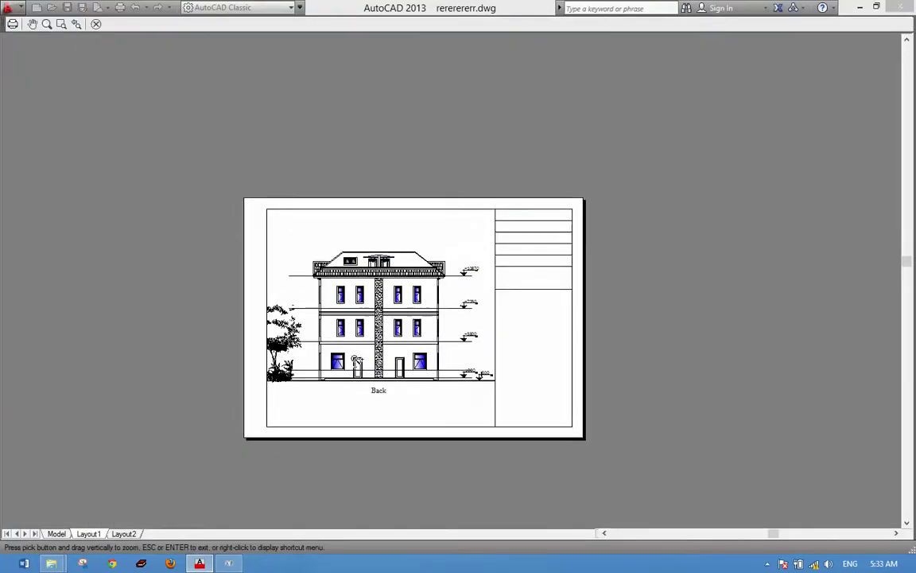
{"action": "scroll", "coordinate": [362, 354], "scroll_direction": "up", "scroll_amount": 1}
{"action": "key", "text": "Escape"}
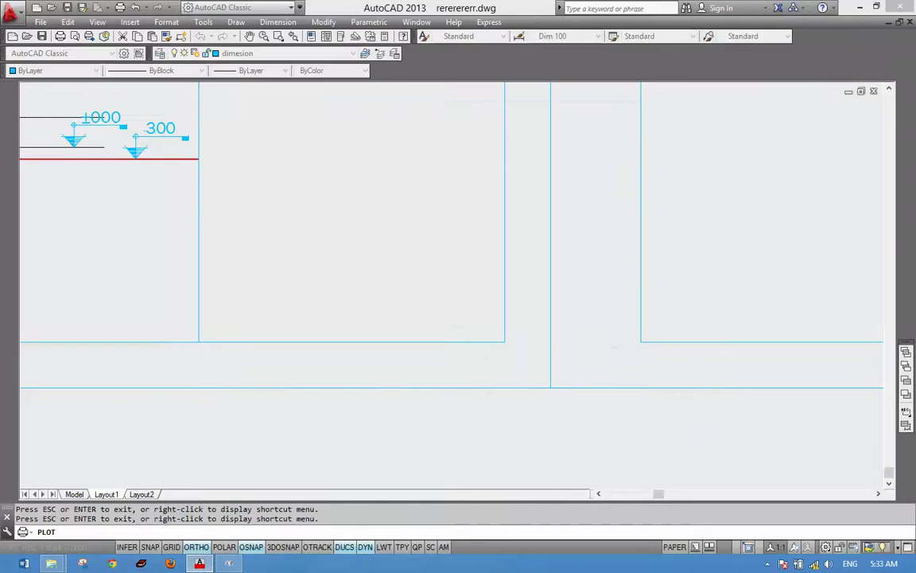
{"action": "left_click", "coordinate": [534, 436]}
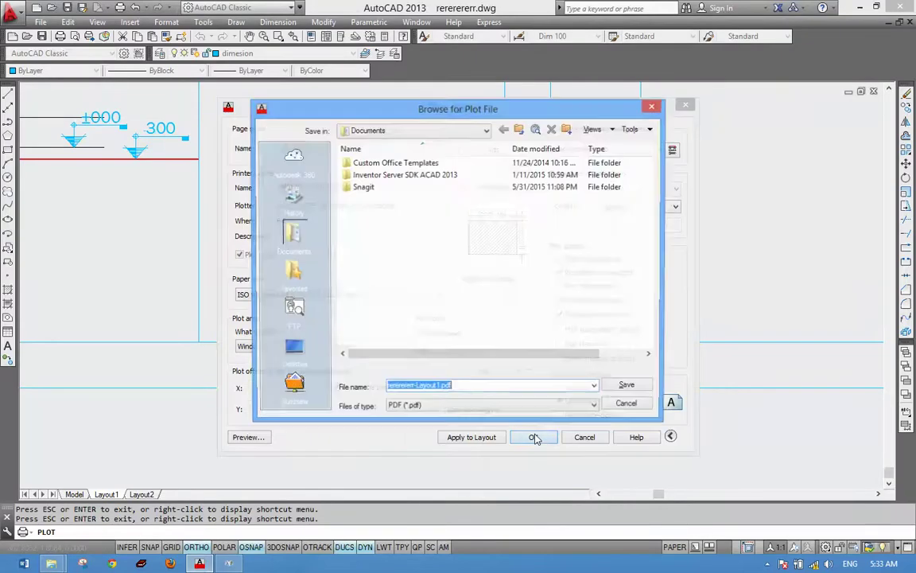
{"action": "left_click", "coordinate": [306, 364]}
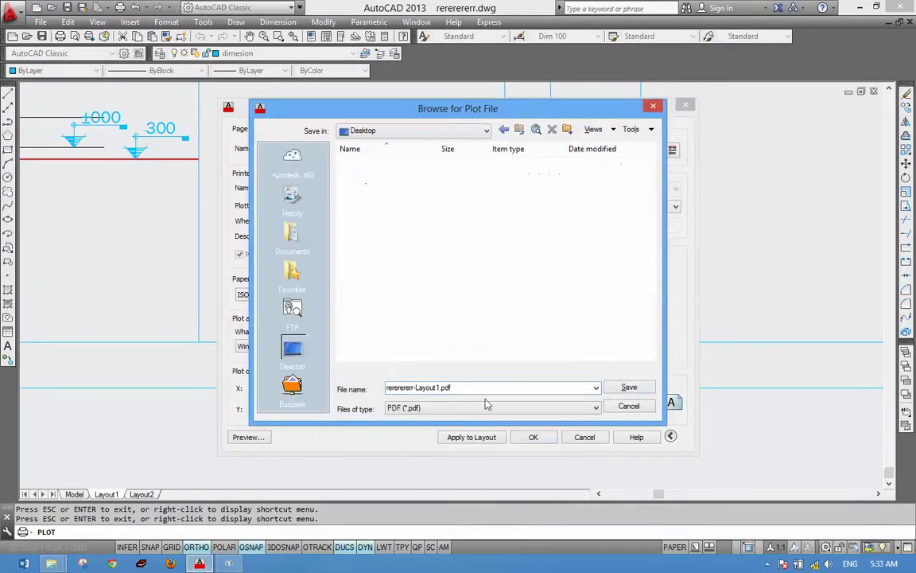
{"action": "left_click", "coordinate": [628, 387]}
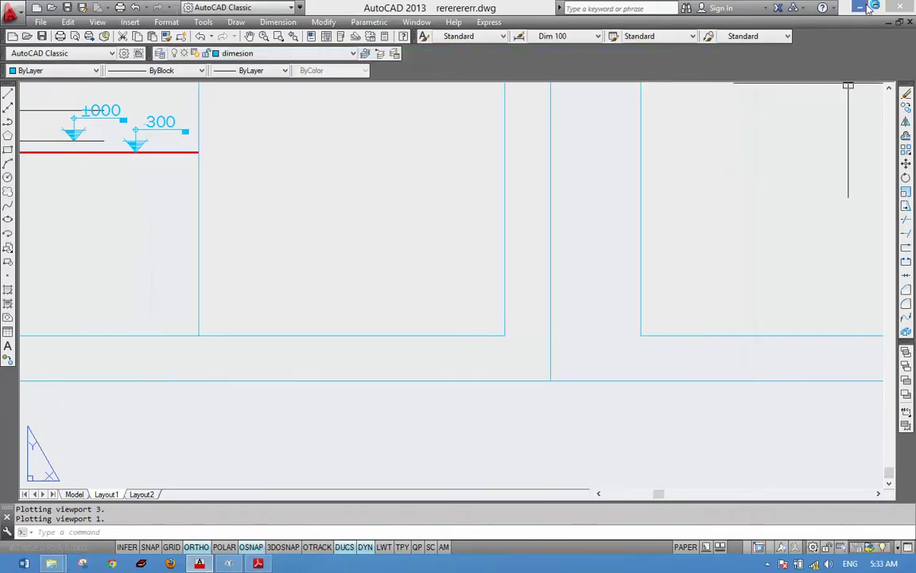
{"action": "left_click", "coordinate": [860, 7]}
Step: Hide the file browser, minimize the PDF viewer, and close Adobe Reader from its taskbar jump list
{"action": "left_click", "coordinate": [861, 9]}
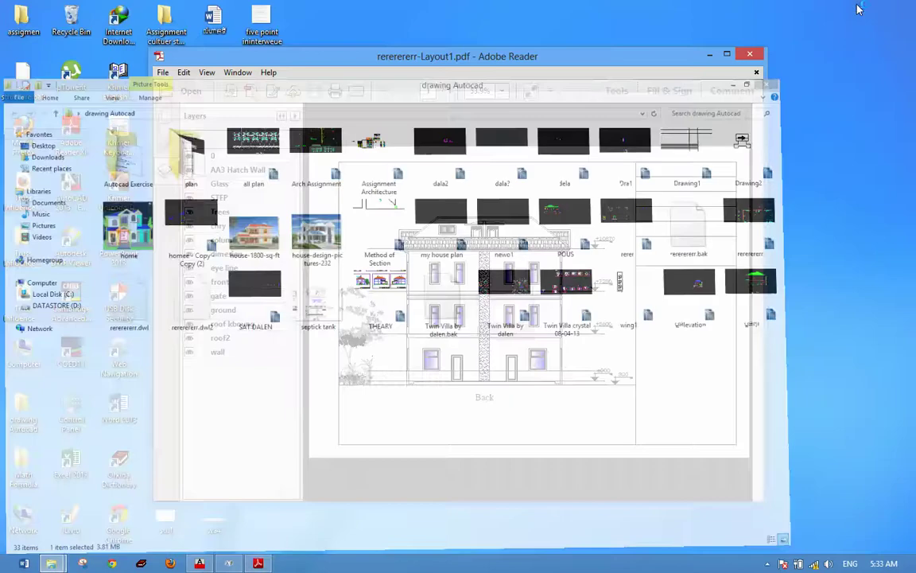
{"action": "left_click", "coordinate": [710, 56]}
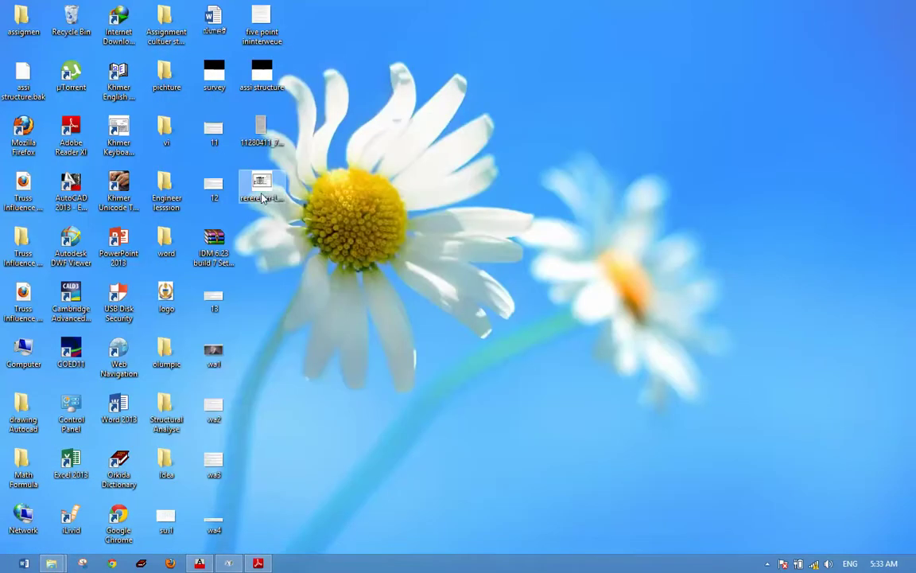
{"action": "right_click", "coordinate": [257, 563]}
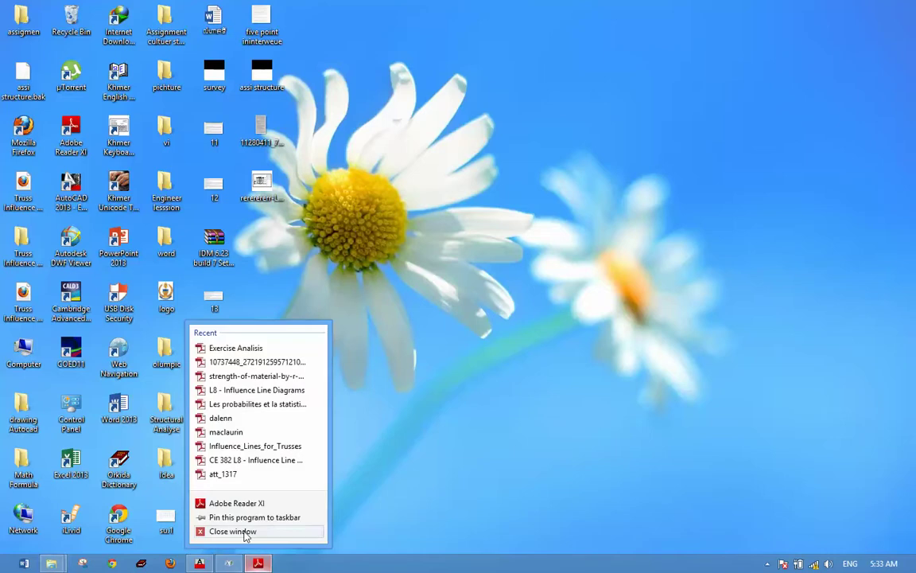
{"action": "left_click", "coordinate": [240, 531]}
Step: Reopen rerererr-Layout1.pdf full screen, check its layers (Glass, Trees, dimesion, wall), then minimize Reader
{"action": "double_click", "coordinate": [262, 181]}
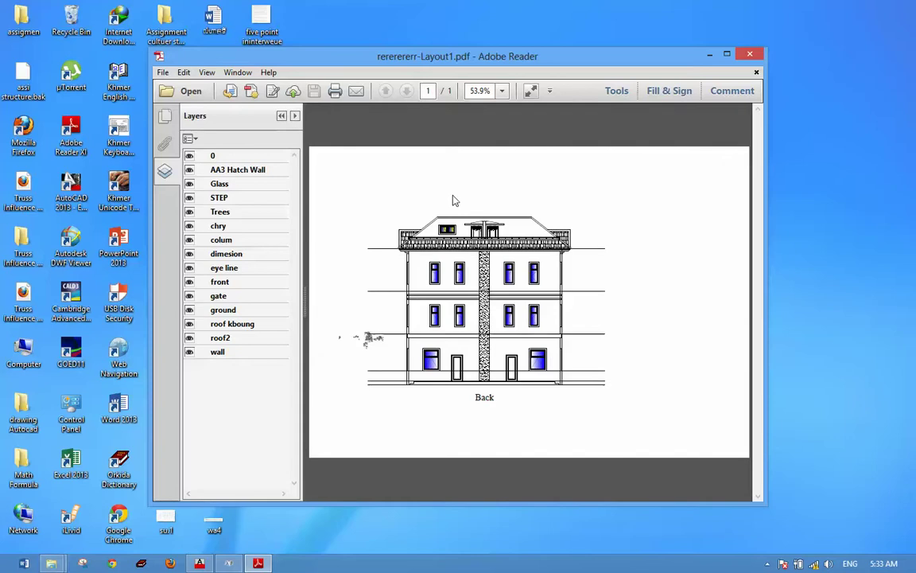
{"action": "left_click", "coordinate": [727, 53]}
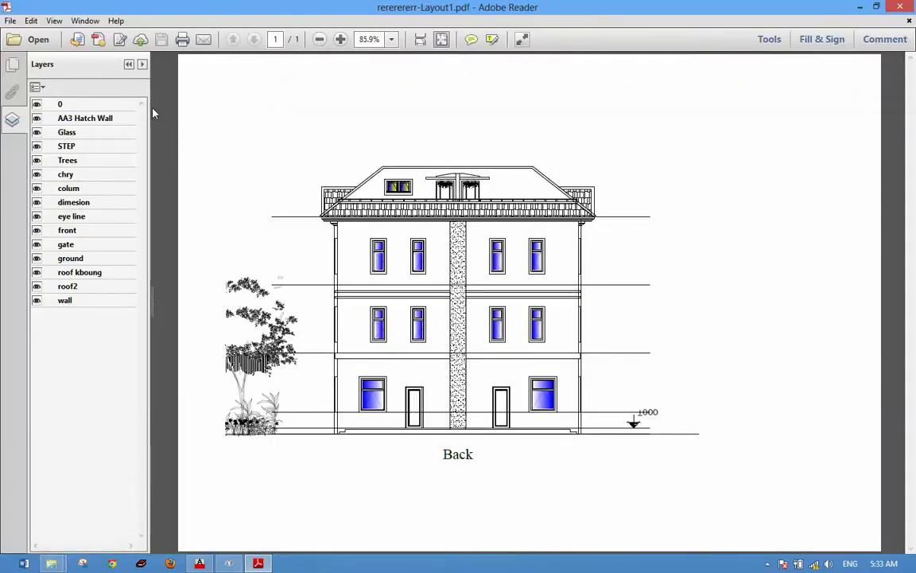
{"action": "left_click", "coordinate": [143, 66]}
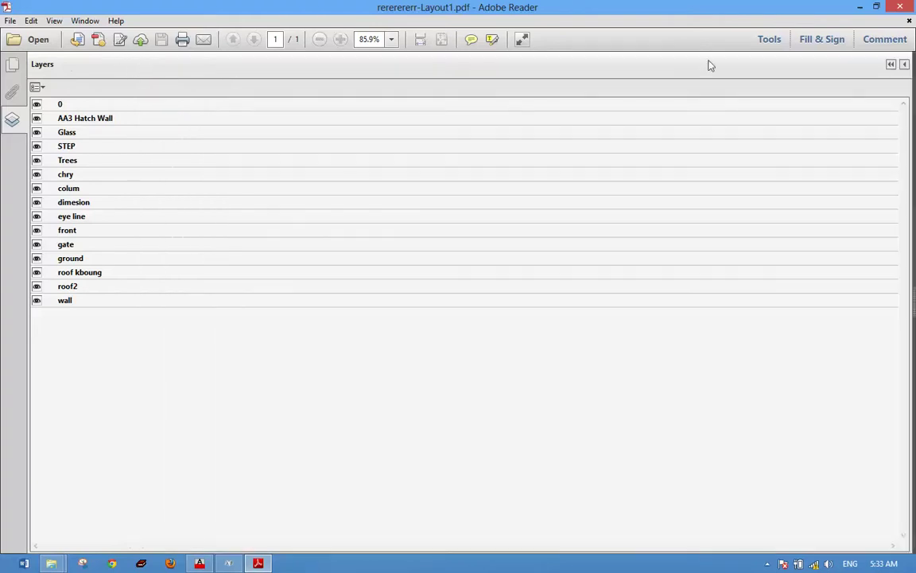
{"action": "left_click", "coordinate": [892, 65]}
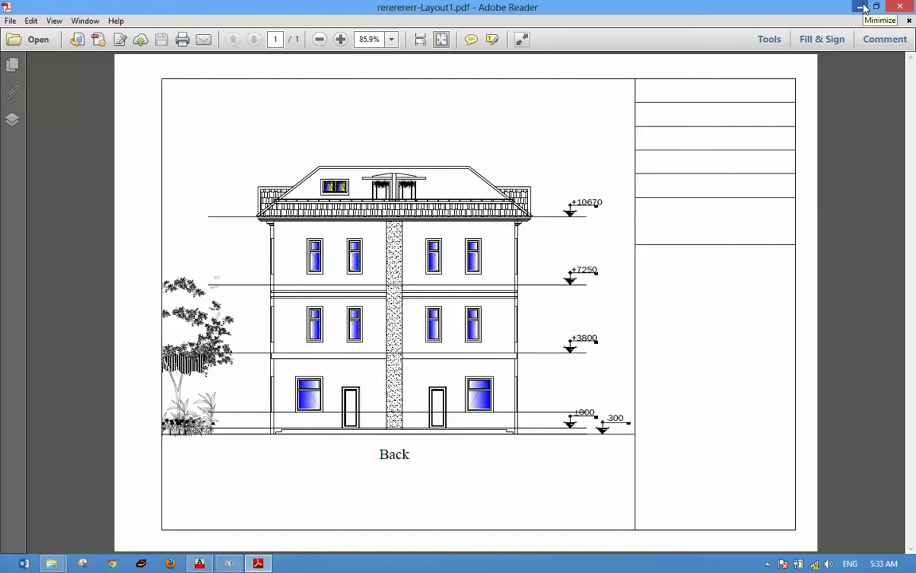
{"action": "left_click", "coordinate": [863, 7]}
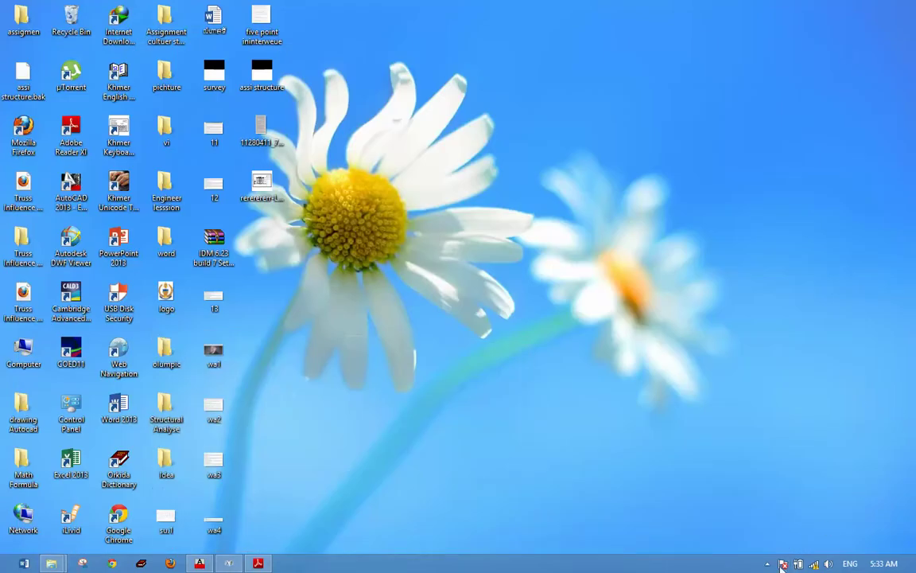